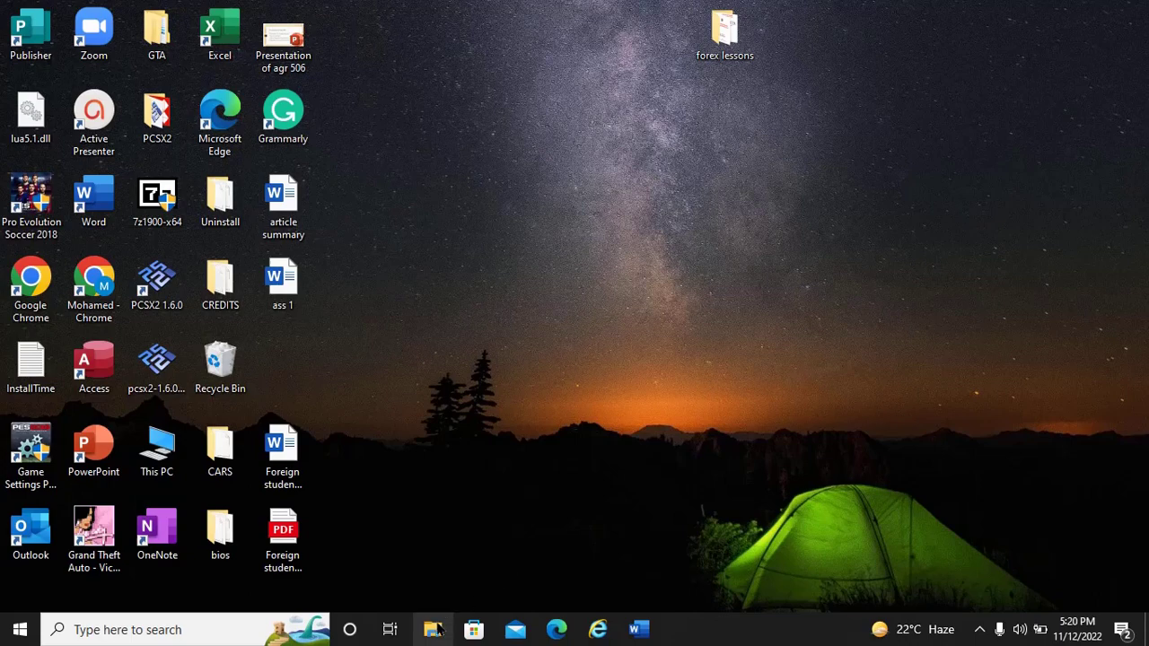
pyautogui.click(434, 630)
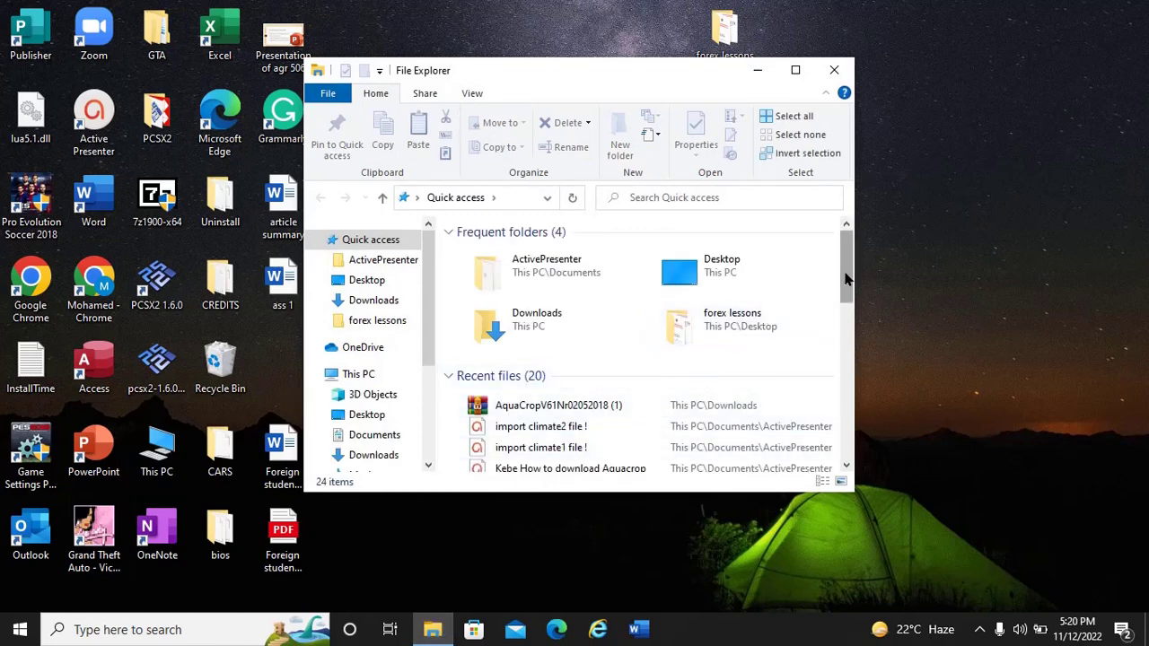
pyautogui.moveTo(846, 280); pyautogui.dragTo(846, 311)
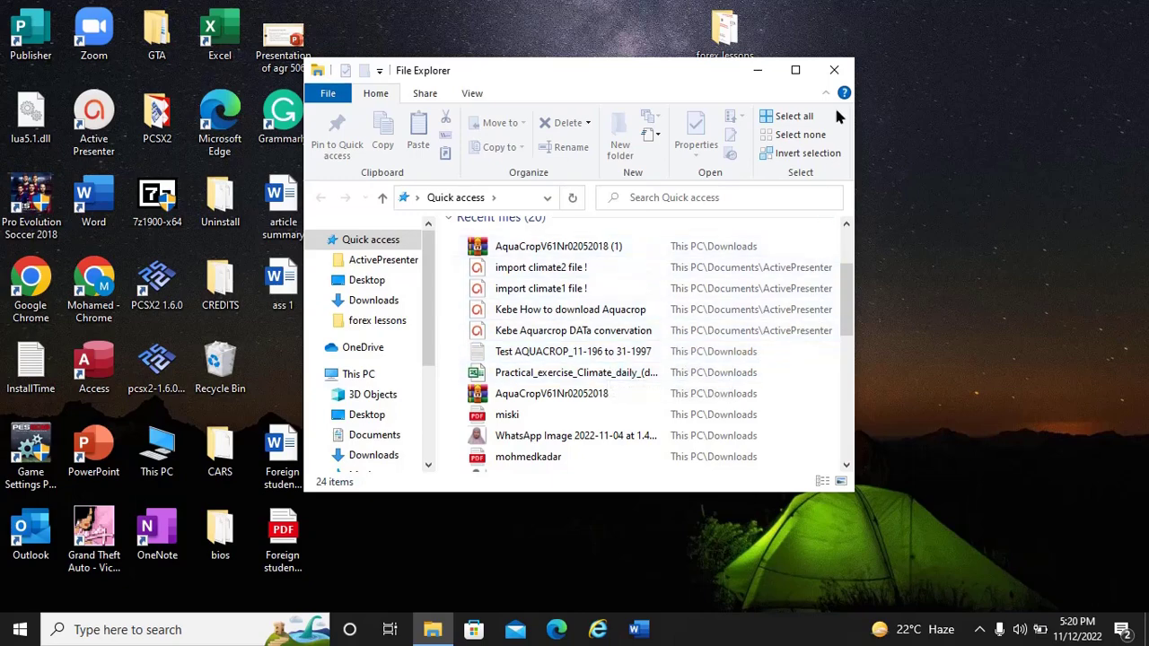
pyautogui.click(835, 72)
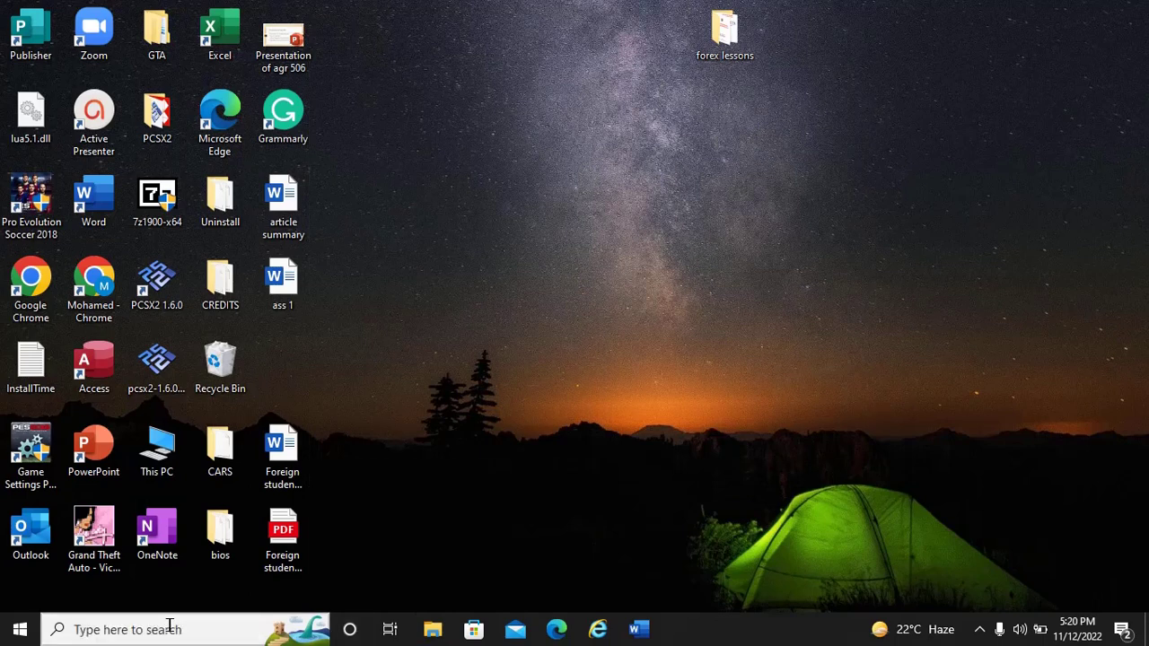
# Step: Launch AquaCrop.exe by searching the apps for "Aquacro", and start the program in English to reach its main menu
pyautogui.click(169, 626)
pyautogui.write('Aq')
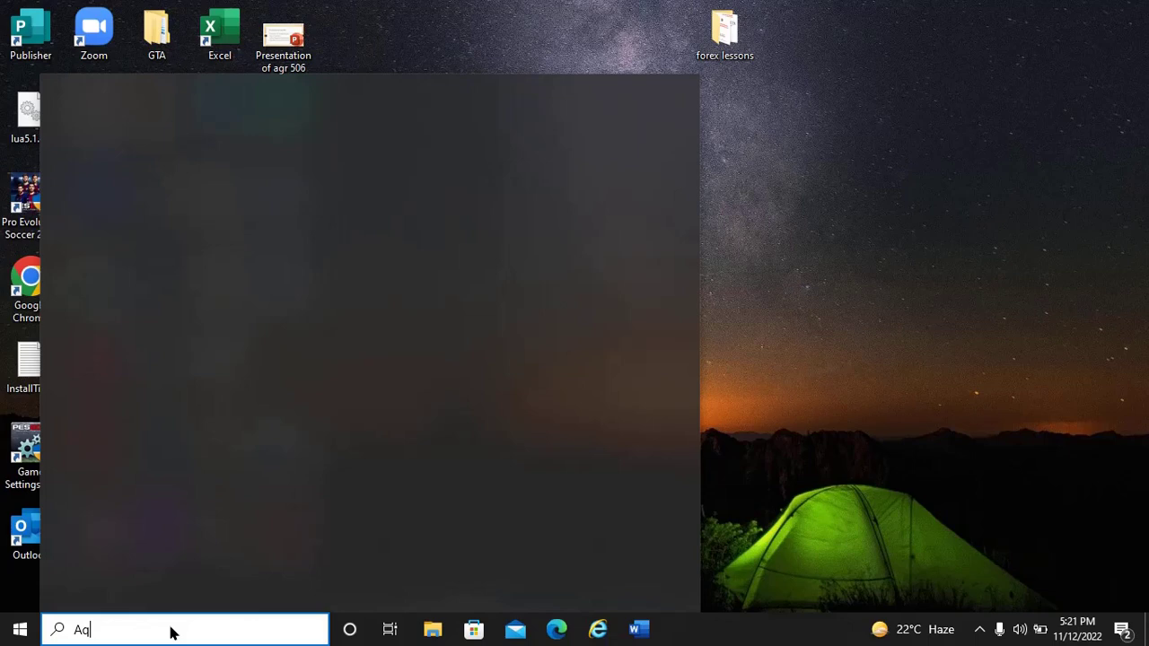
pyautogui.write('uar')
pyautogui.press('BackSpace')
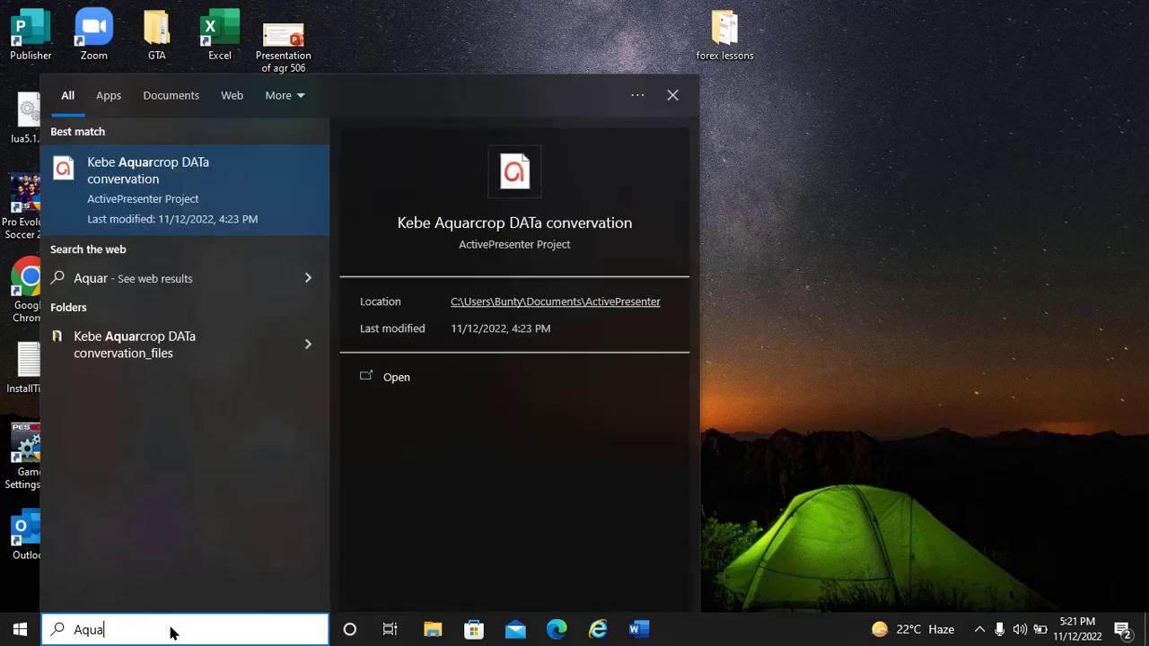
pyautogui.write('cro')
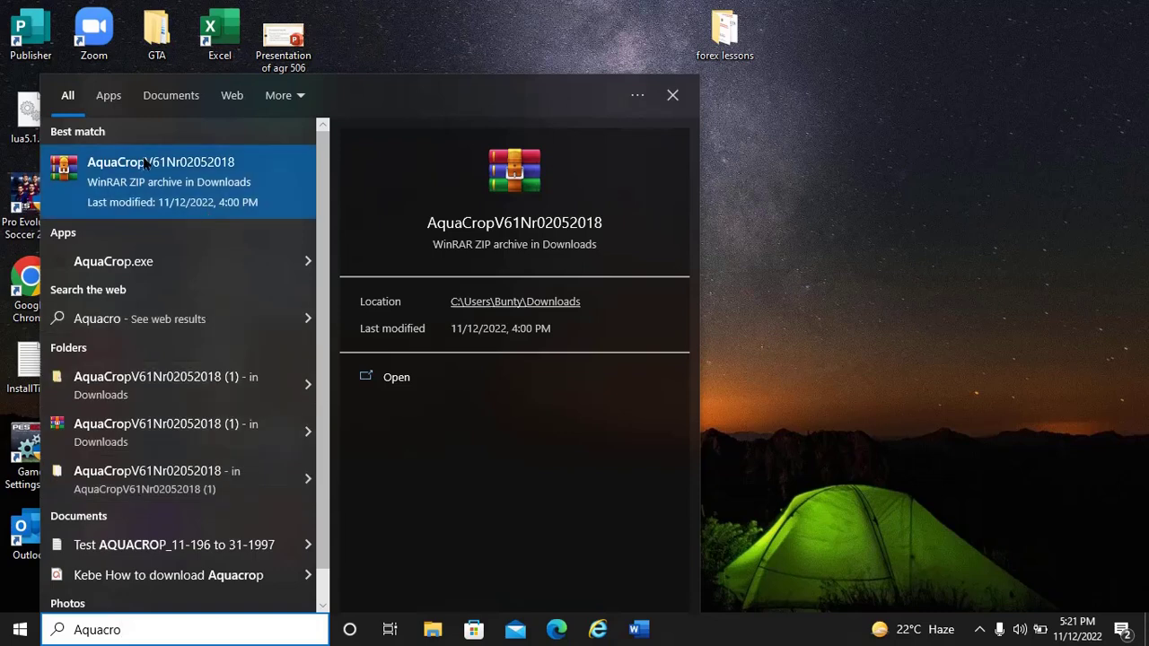
pyautogui.click(109, 95)
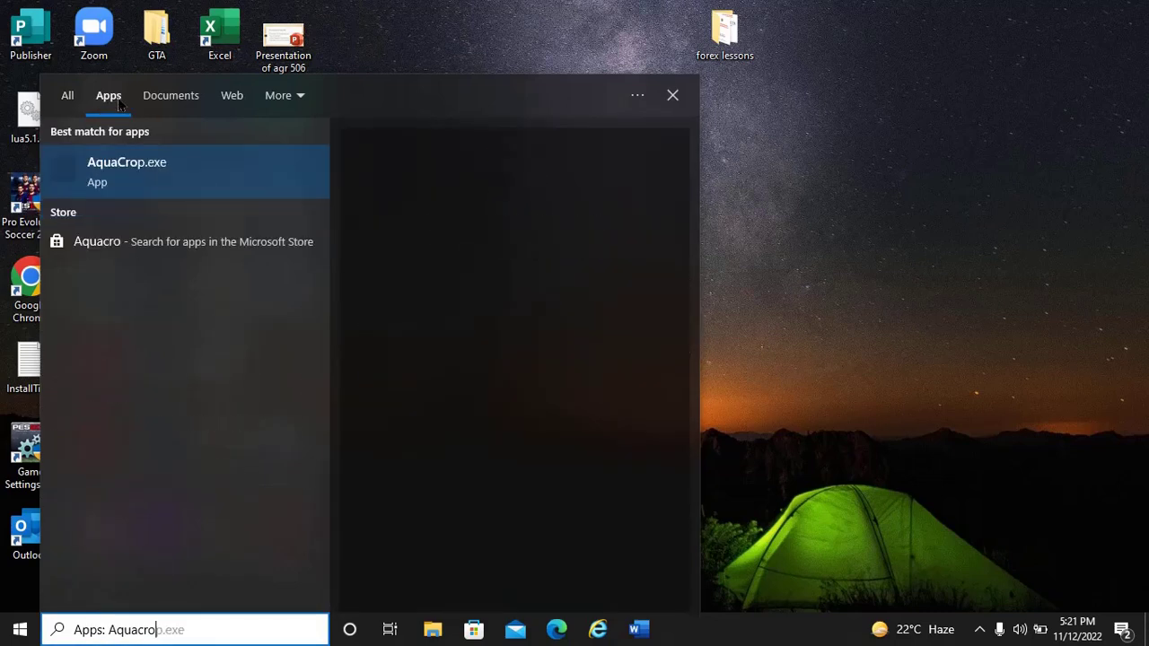
pyautogui.click(128, 184)
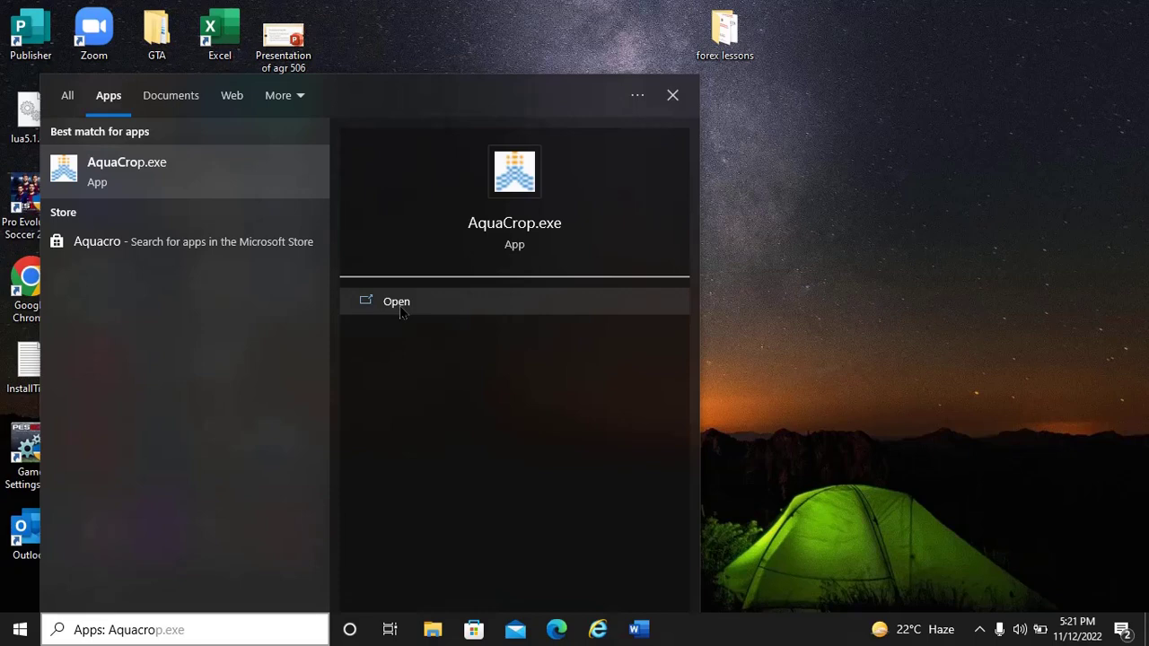
pyautogui.click(401, 305)
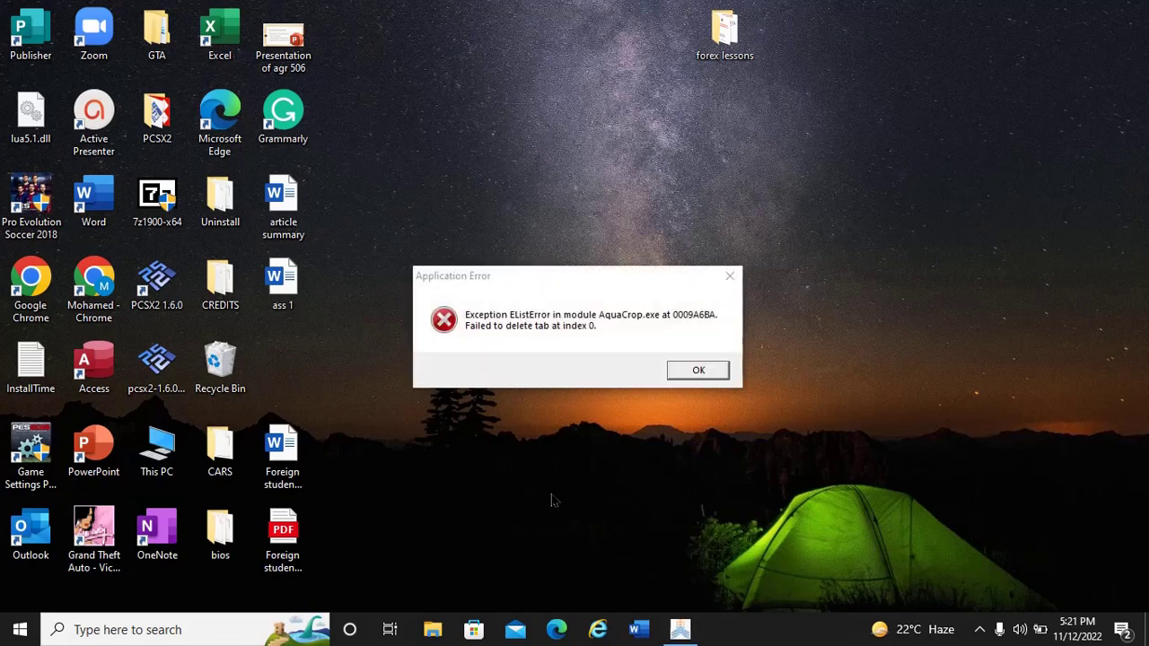
pyautogui.click(699, 371)
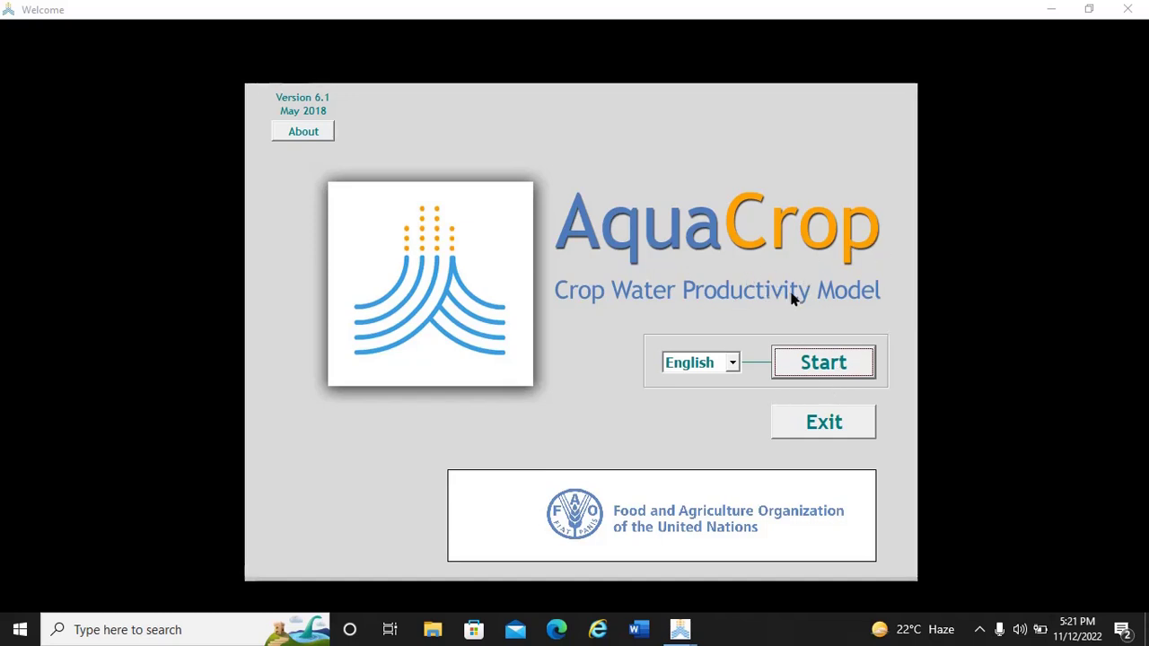
pyautogui.click(831, 363)
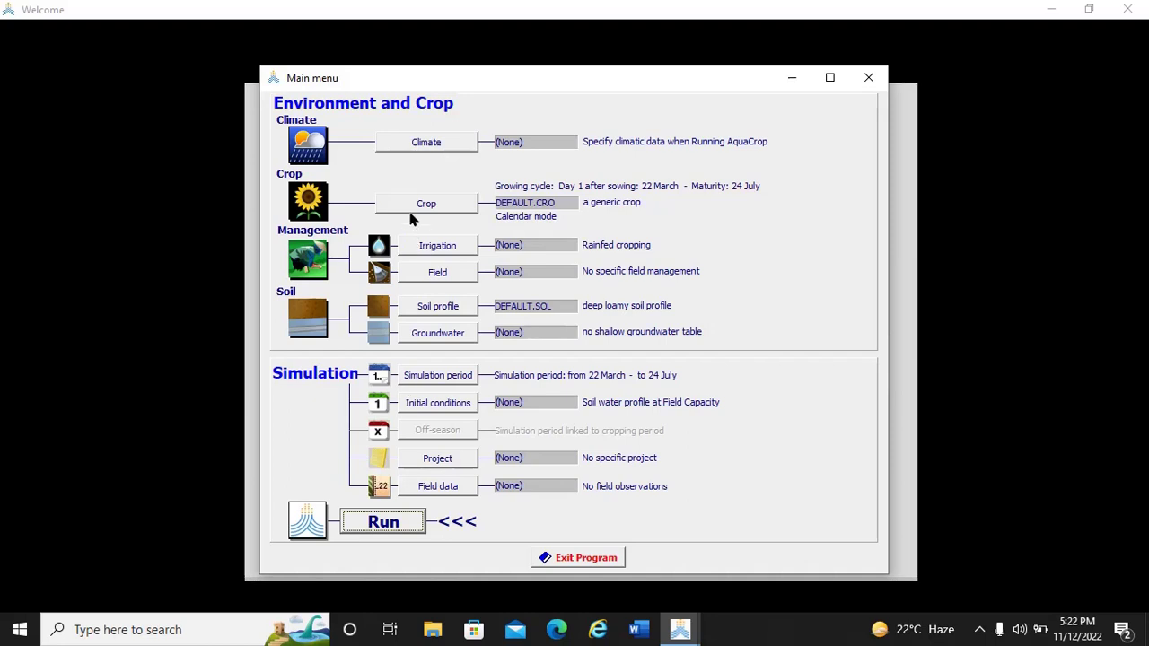
# Step: Review the current climate characteristics and return to the main menu without changing them
pyautogui.click(429, 143)
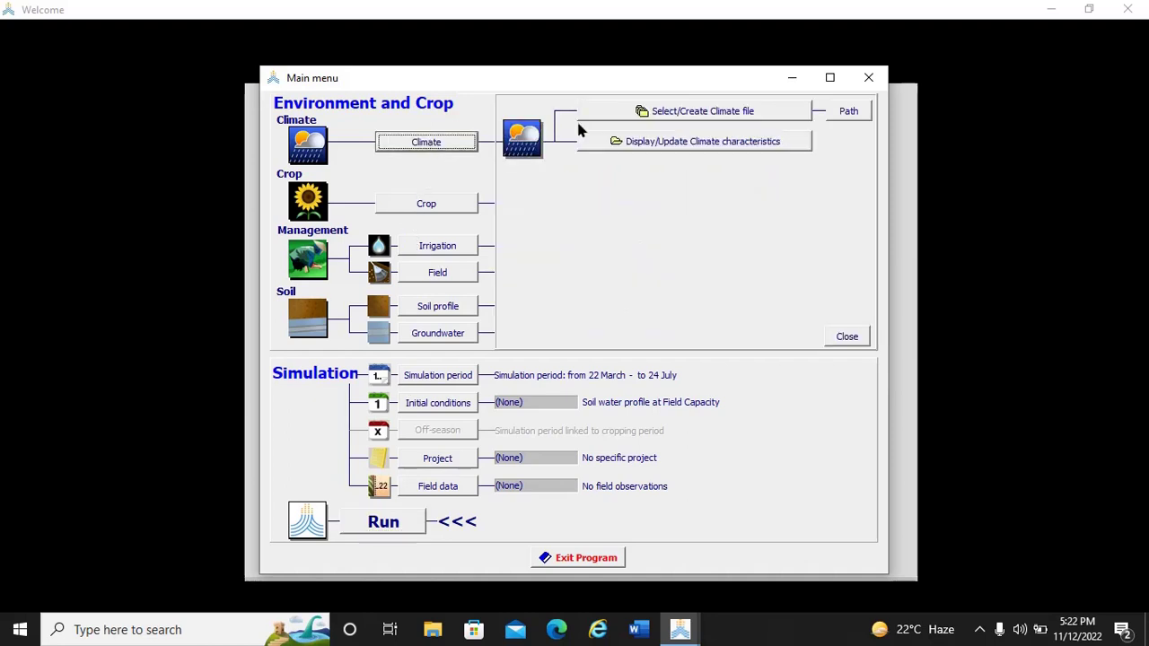
pyautogui.click(680, 142)
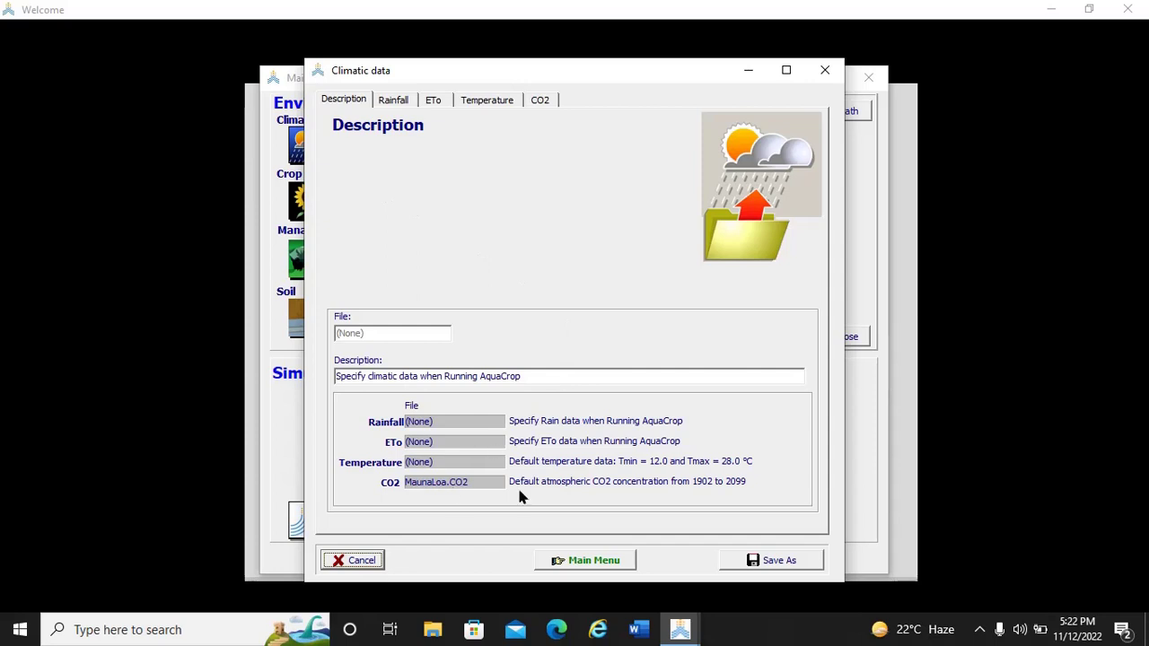
pyautogui.click(373, 560)
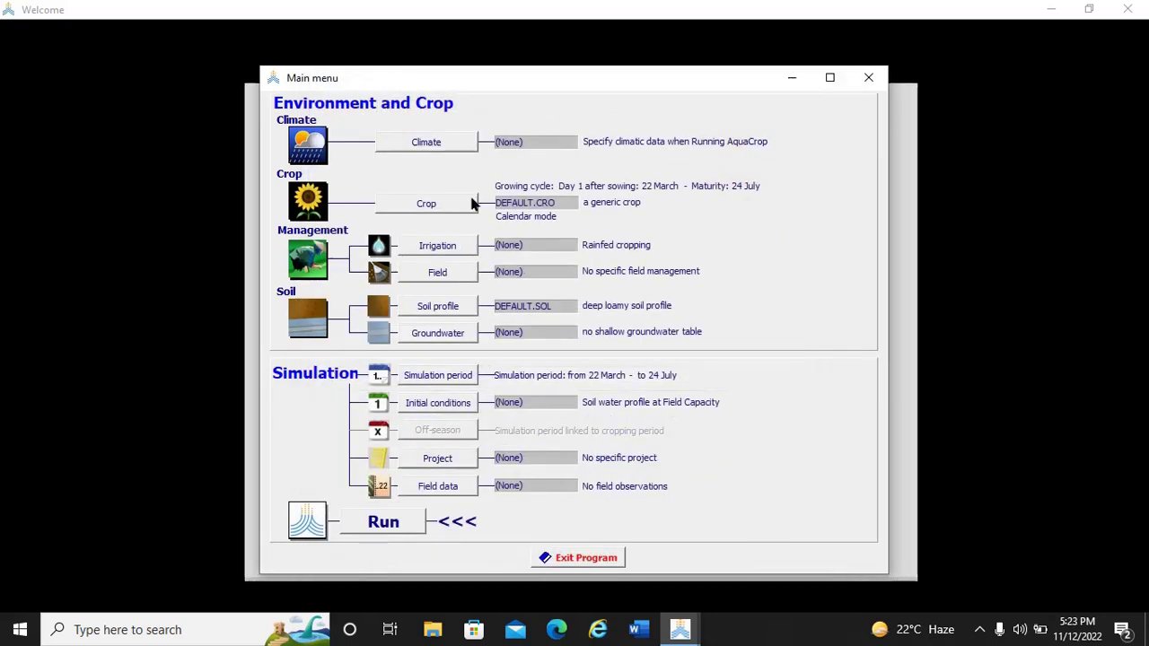
# Step: Start a climatic data import and select the file Test AQUACROP_11-196 to 31-1997.txt from the Downloads folder
pyautogui.click(446, 144)
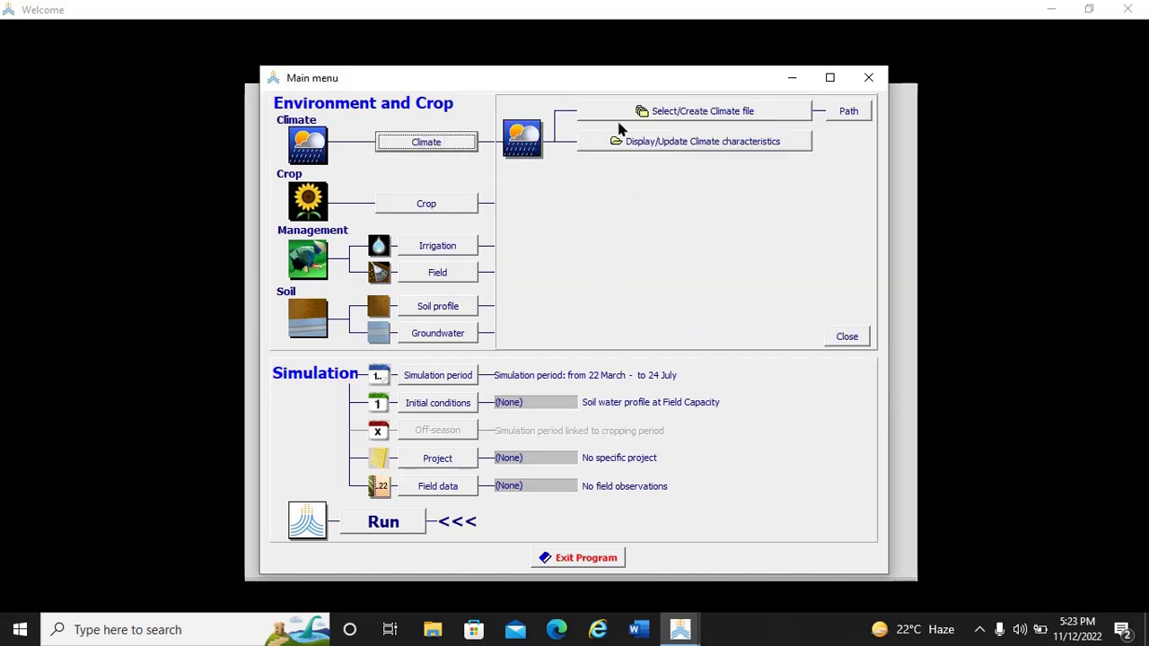
pyautogui.click(731, 111)
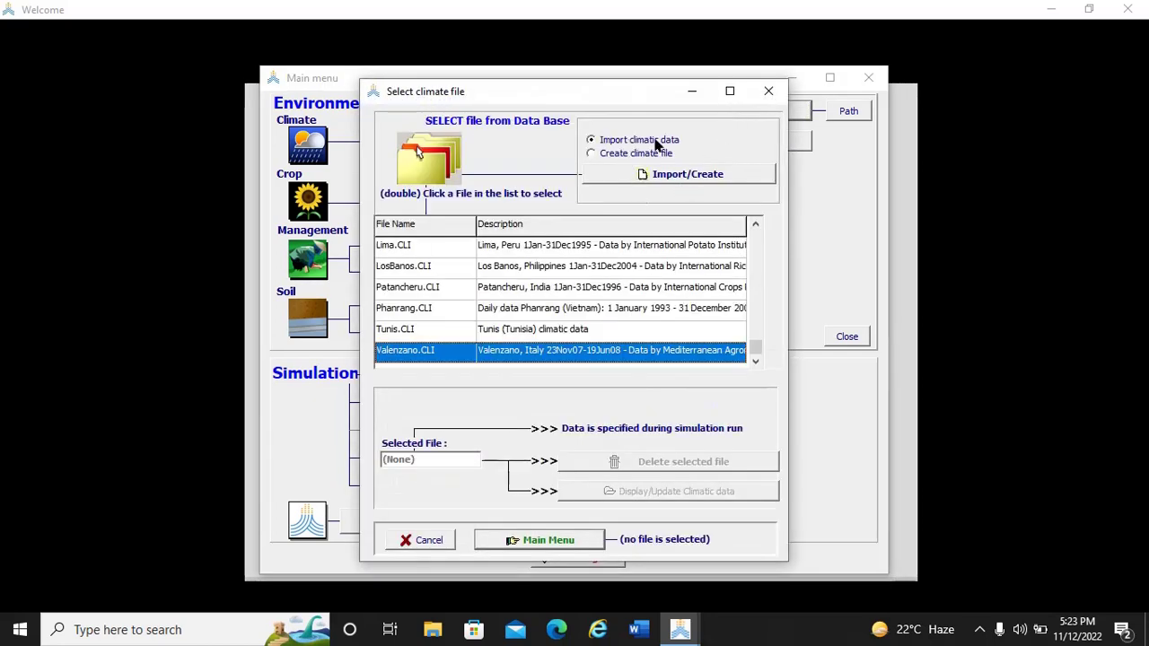
pyautogui.click(691, 177)
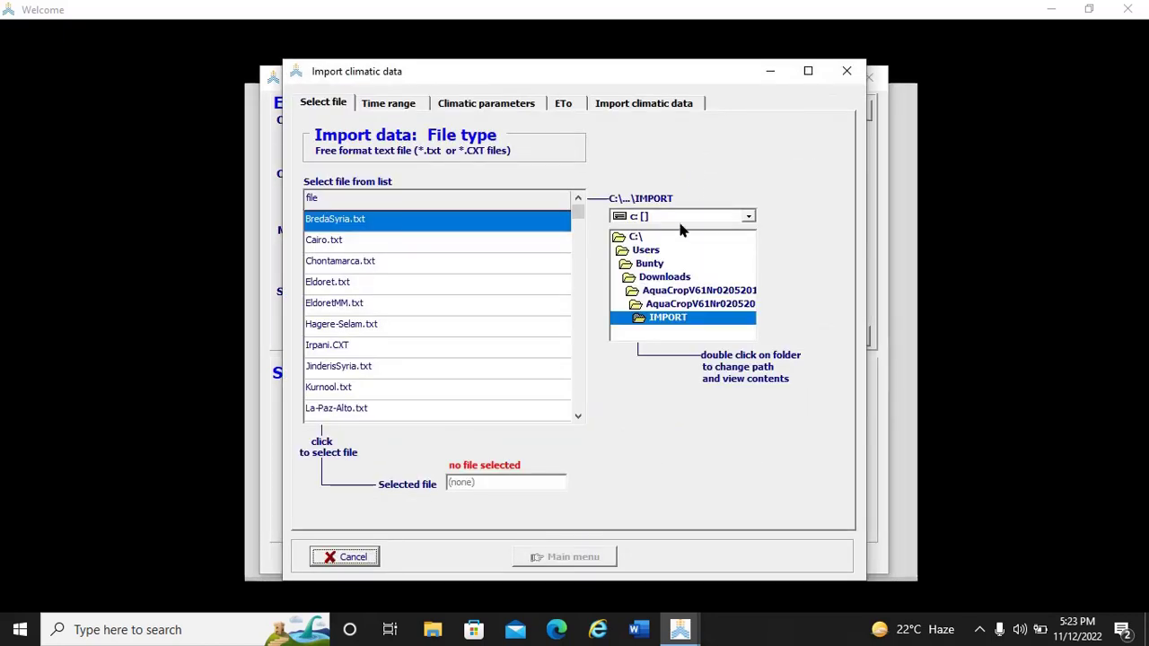
pyautogui.click(657, 280)
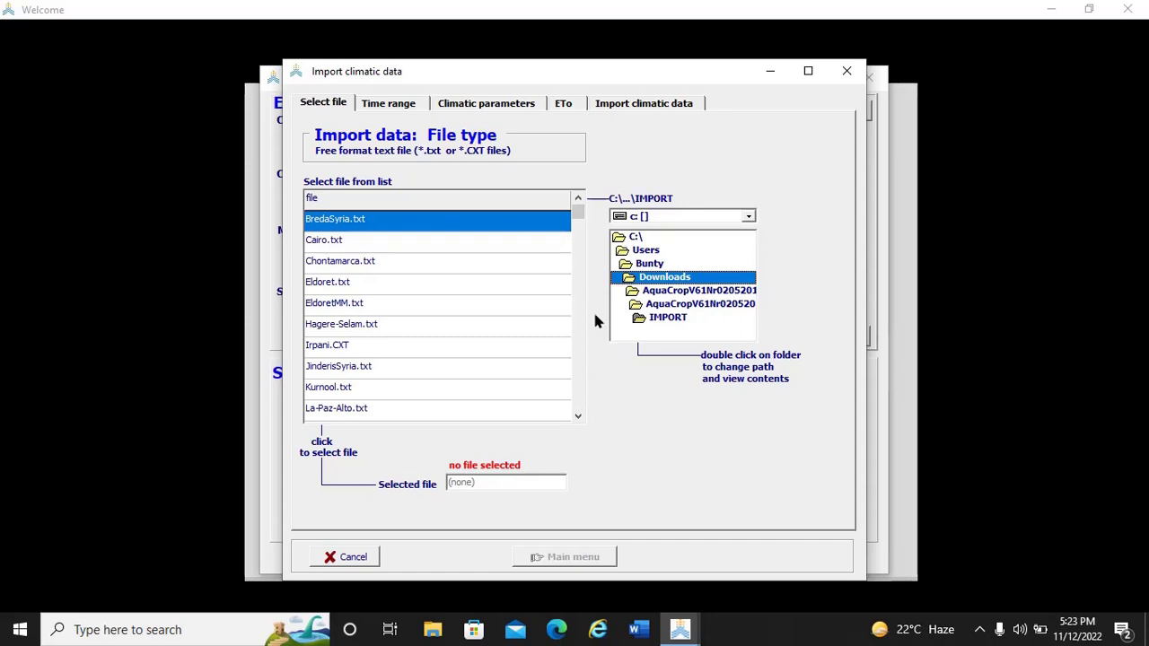
pyautogui.doubleClick(668, 280)
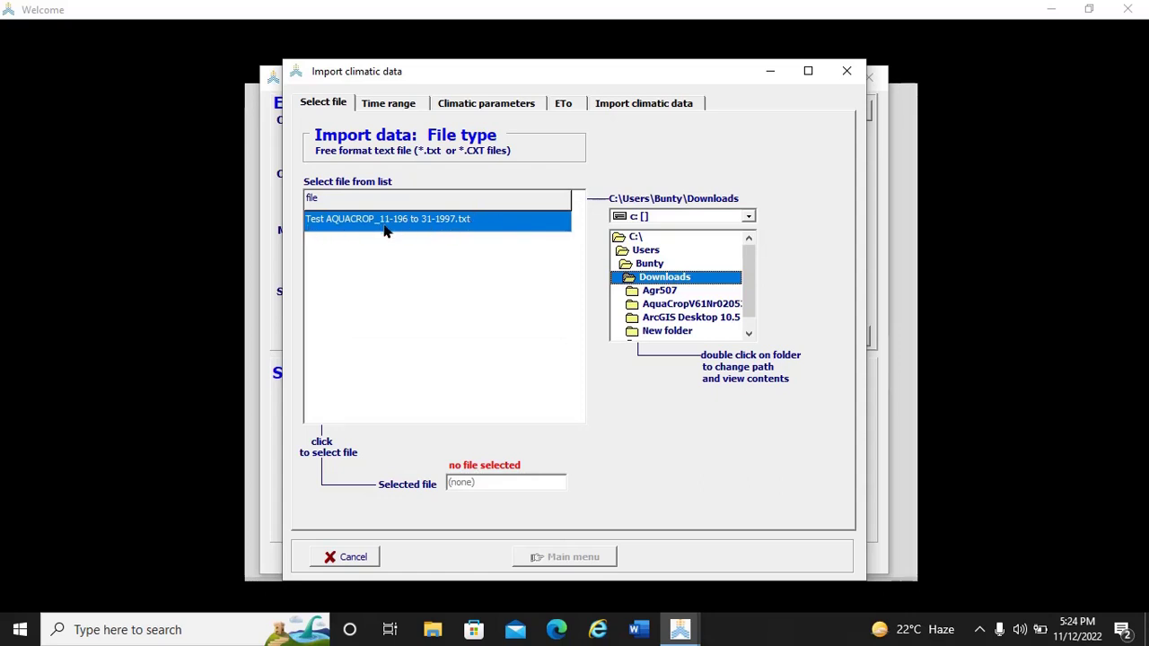
pyautogui.click(454, 223)
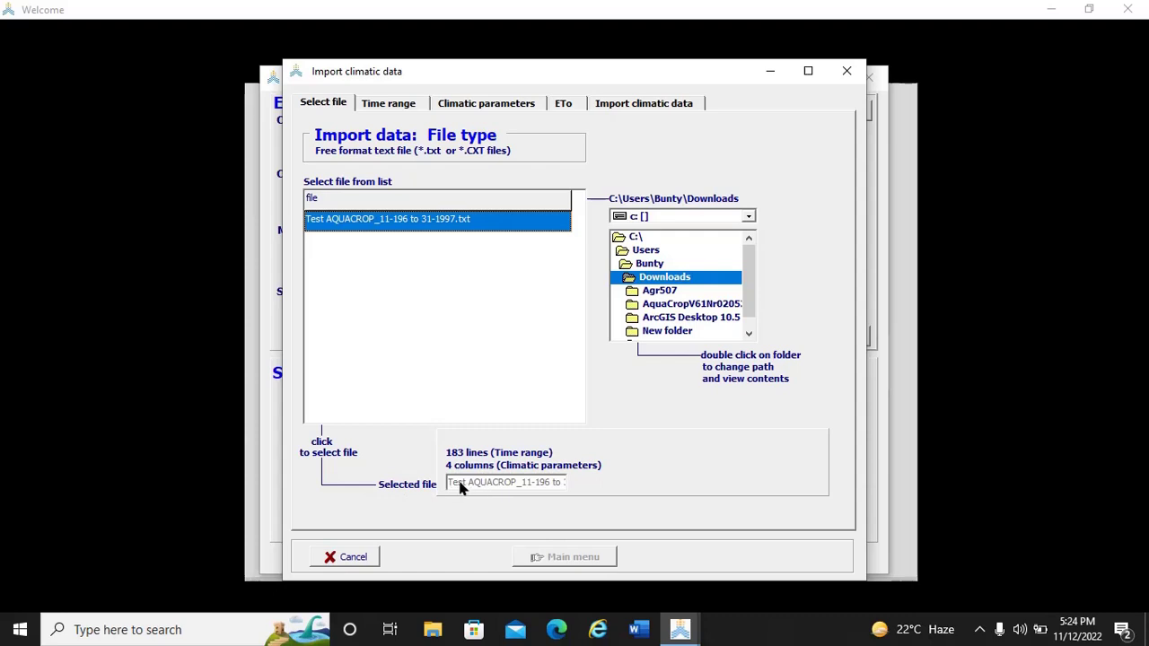
# Step: Set the first day of the daily climatic data's time range to 30
pyautogui.click(388, 104)
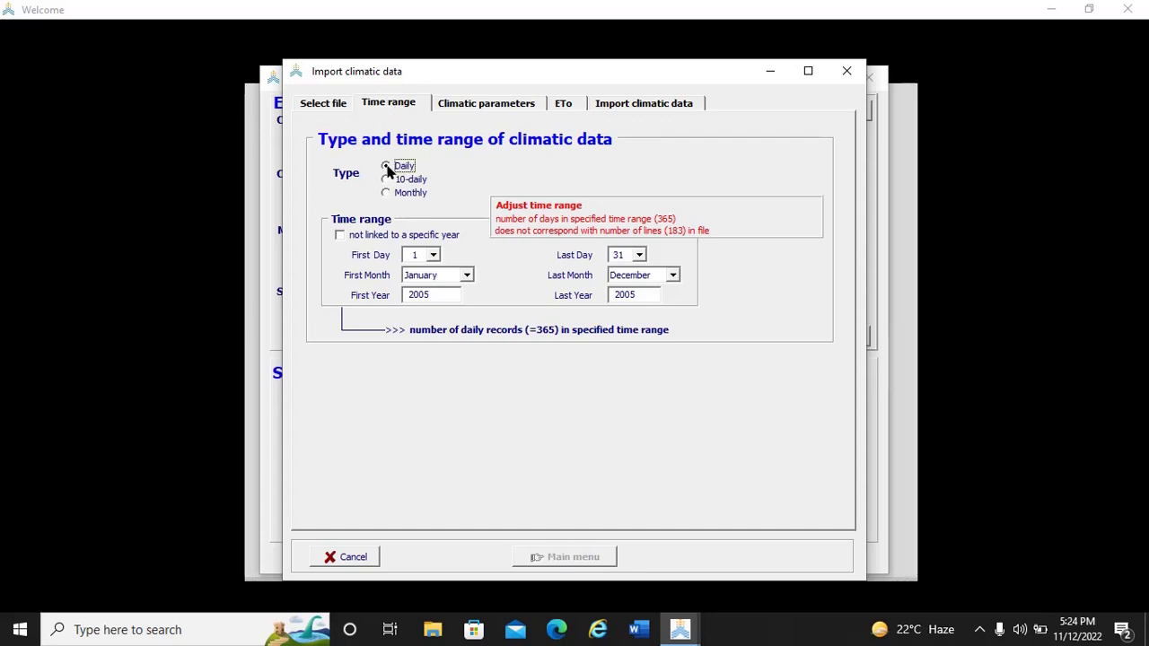
pyautogui.click(433, 255)
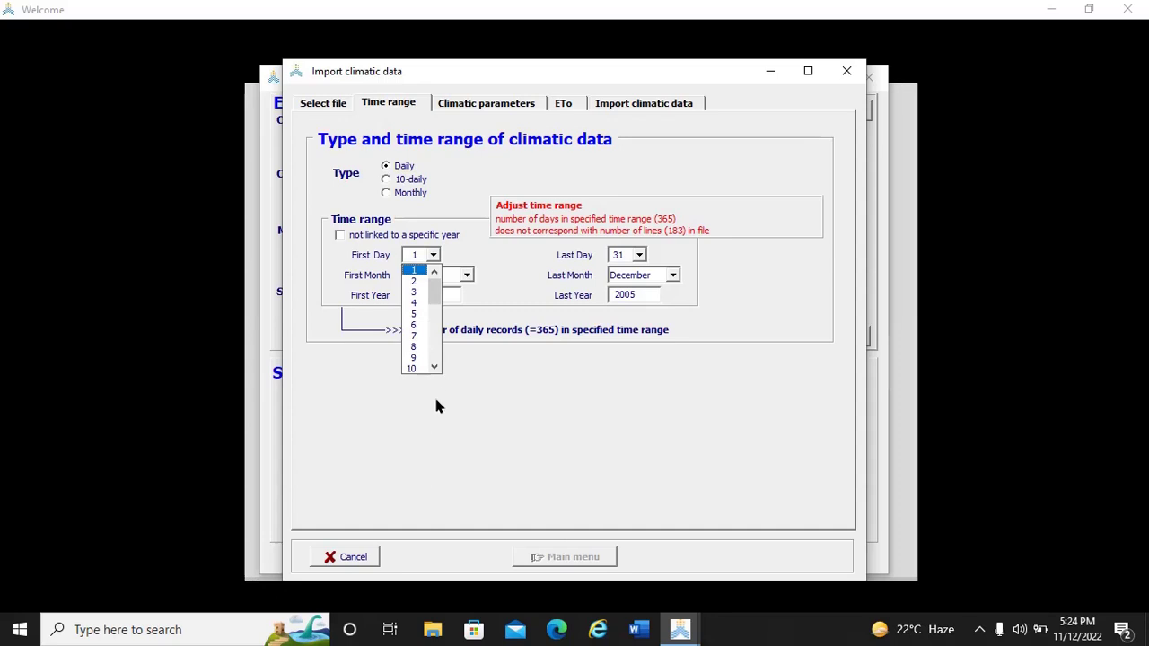
pyautogui.click(435, 368)
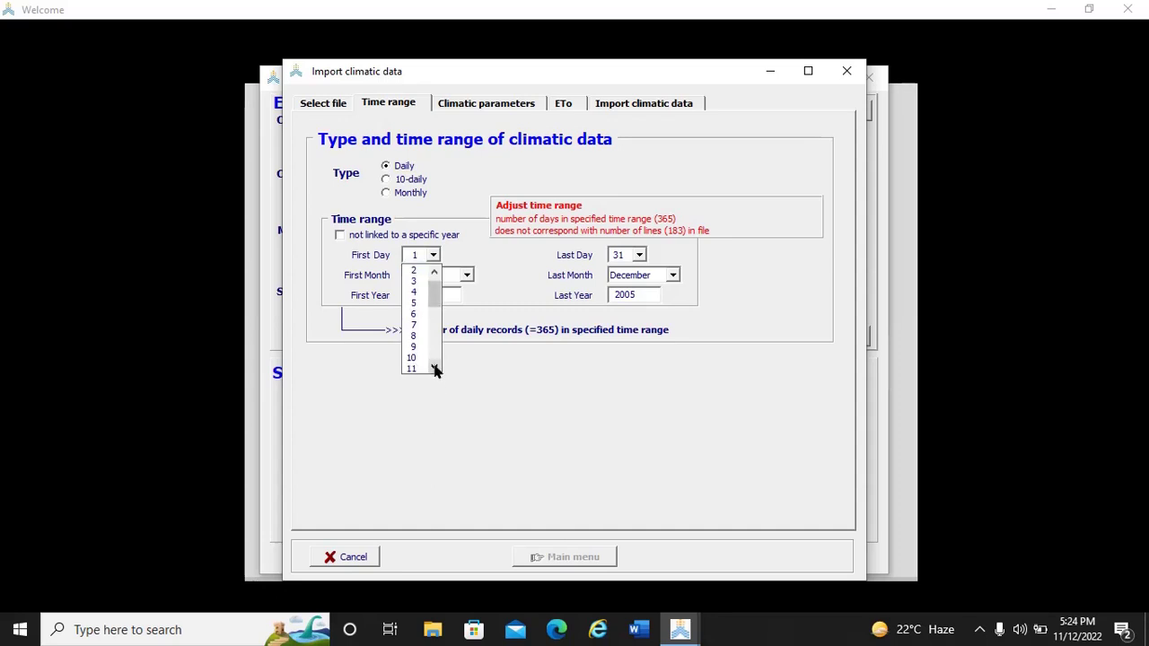
pyautogui.click(434, 368)
pyautogui.click(434, 368)
pyautogui.click(434, 368)
pyautogui.click(435, 368)
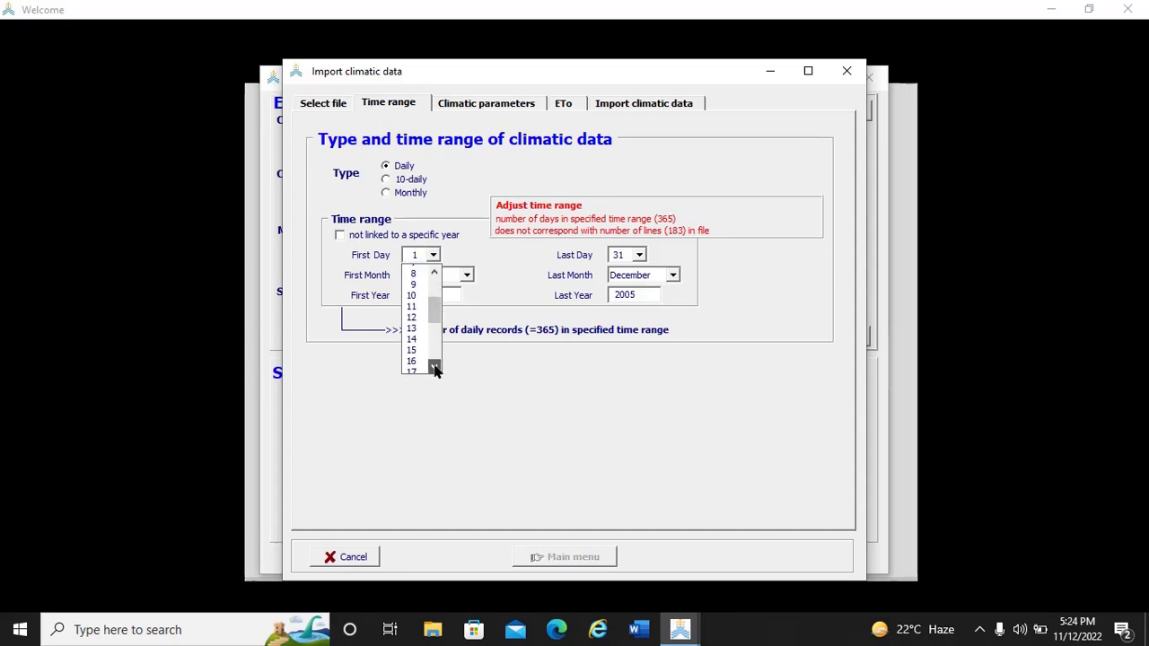
pyautogui.click(434, 368)
pyautogui.click(435, 368)
pyautogui.click(434, 368)
pyautogui.click(434, 368)
pyautogui.click(434, 368)
pyautogui.click(434, 368)
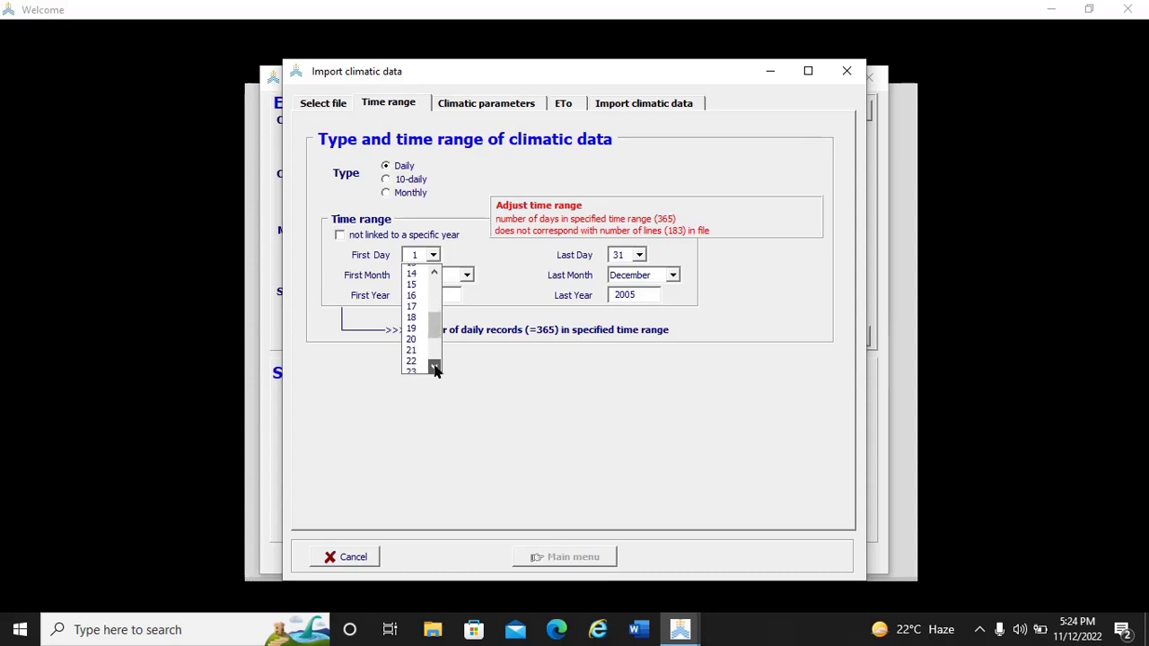
pyautogui.click(435, 368)
pyautogui.click(435, 368)
pyautogui.click(435, 368)
pyautogui.click(435, 368)
pyautogui.click(435, 368)
pyautogui.click(434, 368)
pyautogui.click(434, 368)
pyautogui.click(434, 369)
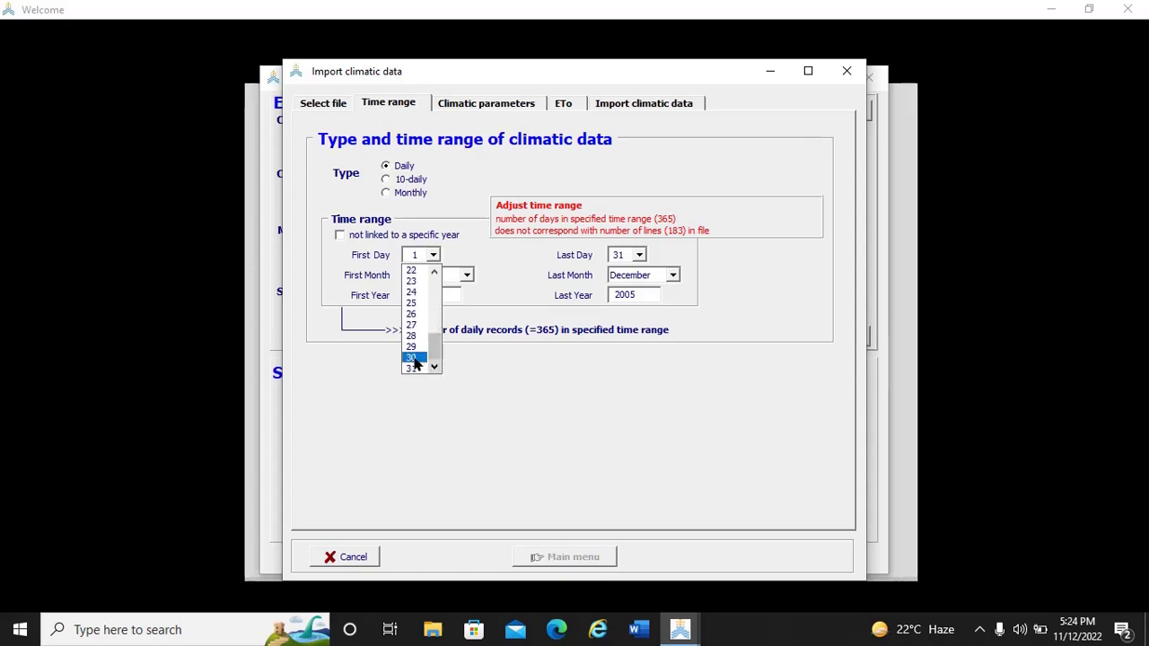
pyautogui.click(412, 357)
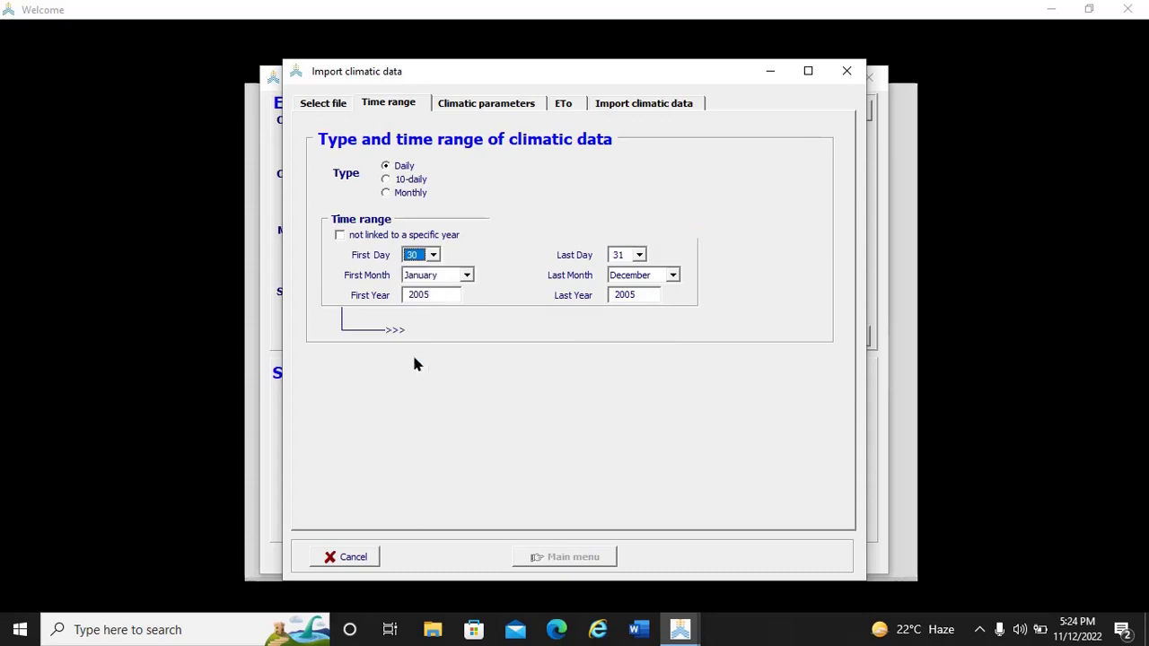
# Step: Set the first month of the time range to November and the first year to 1996
pyautogui.click(466, 276)
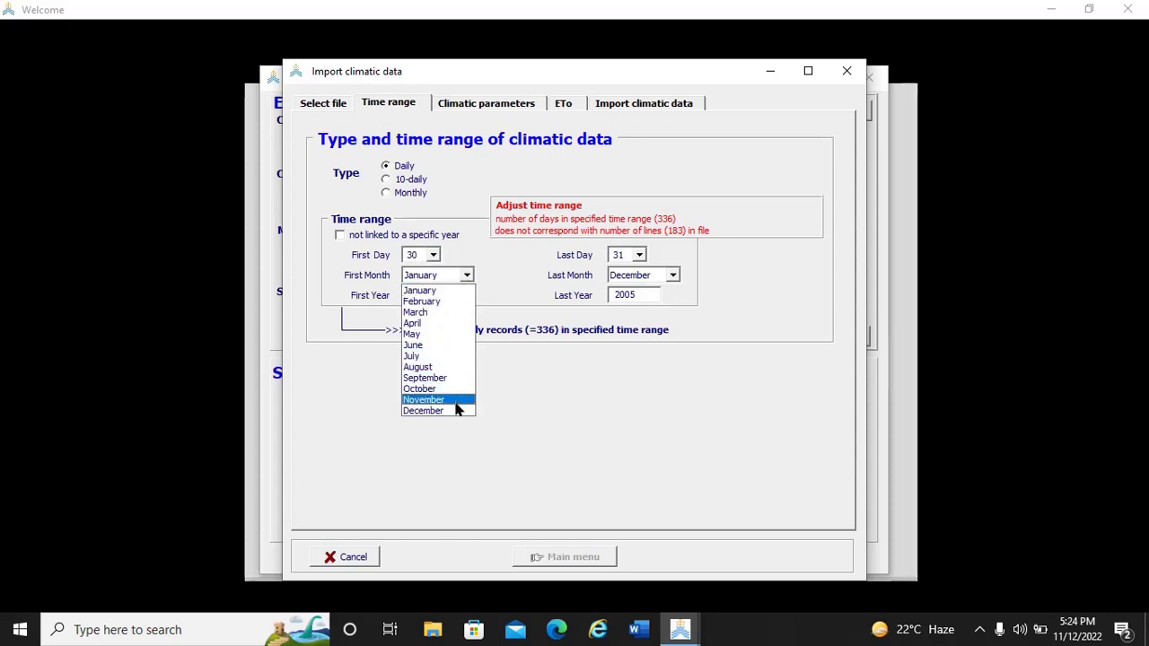
pyautogui.click(455, 401)
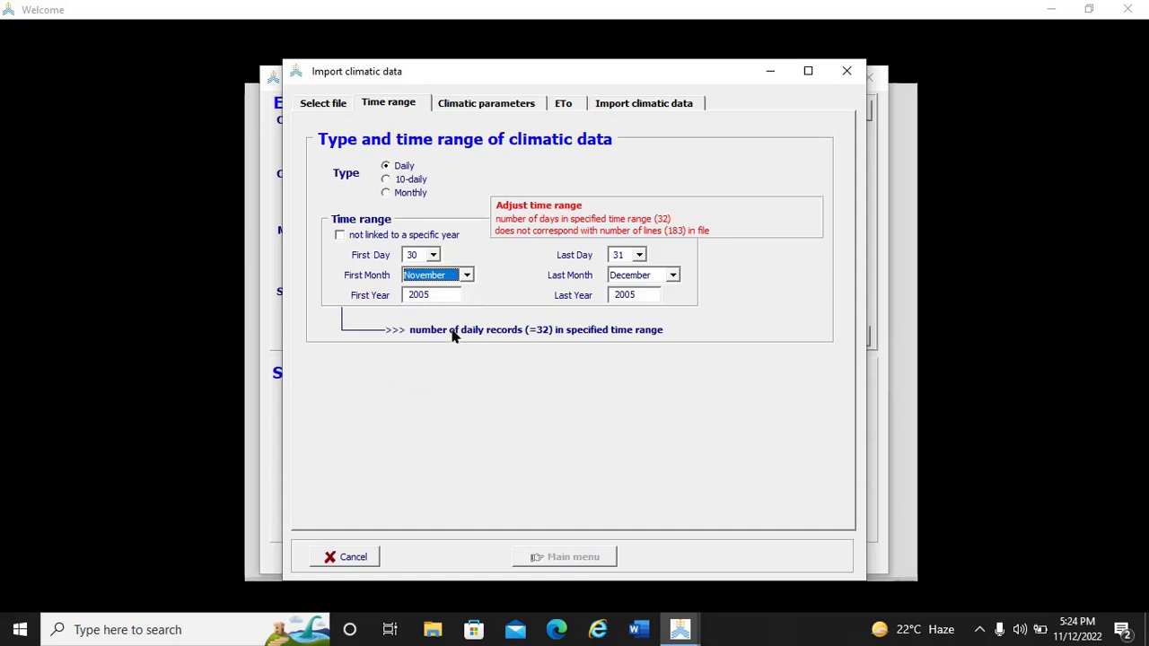
pyautogui.click(434, 297)
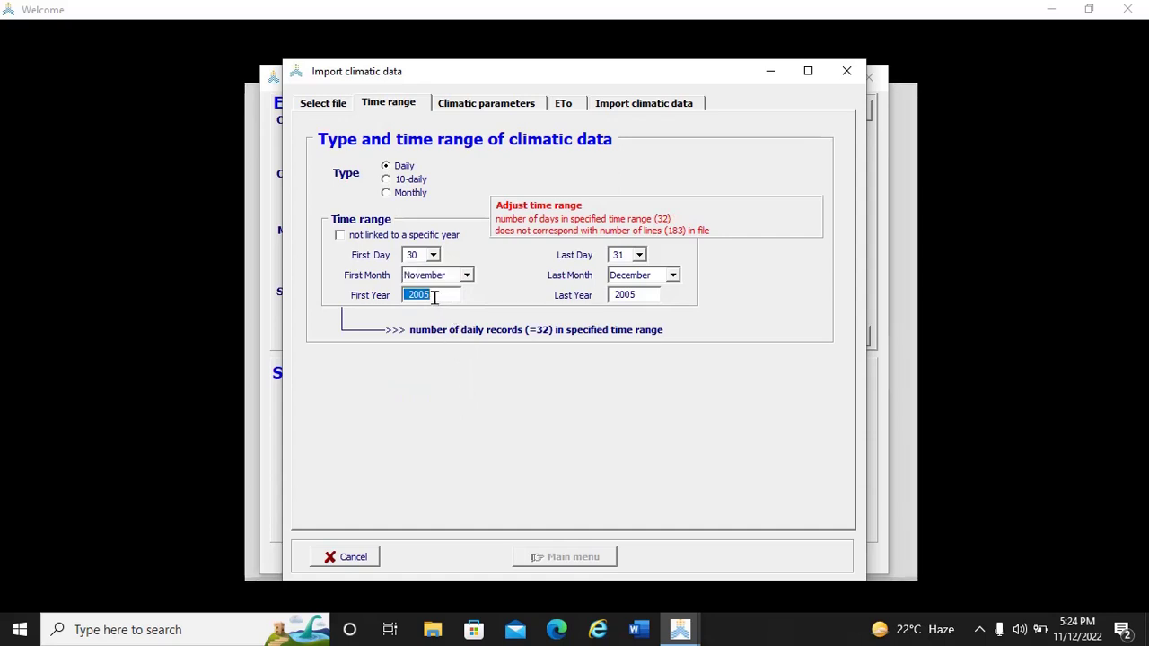
pyautogui.press('BackSpace')
pyautogui.write('1996')
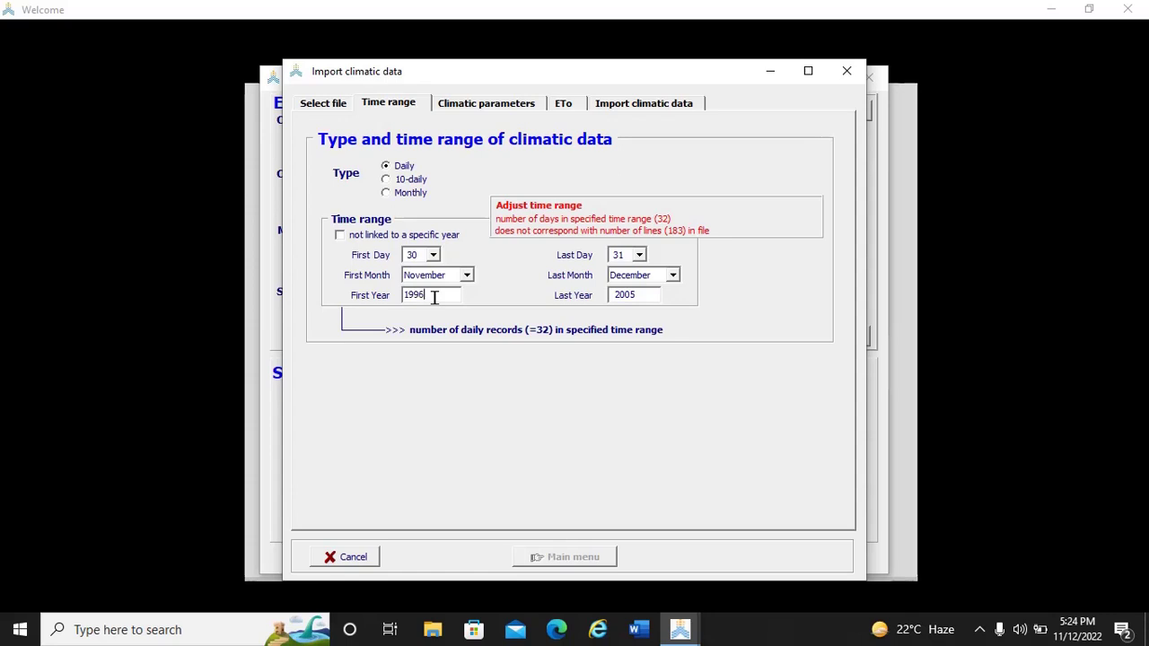
# Step: Set the last month of the time range to May and the last year to 1997
pyautogui.click(674, 276)
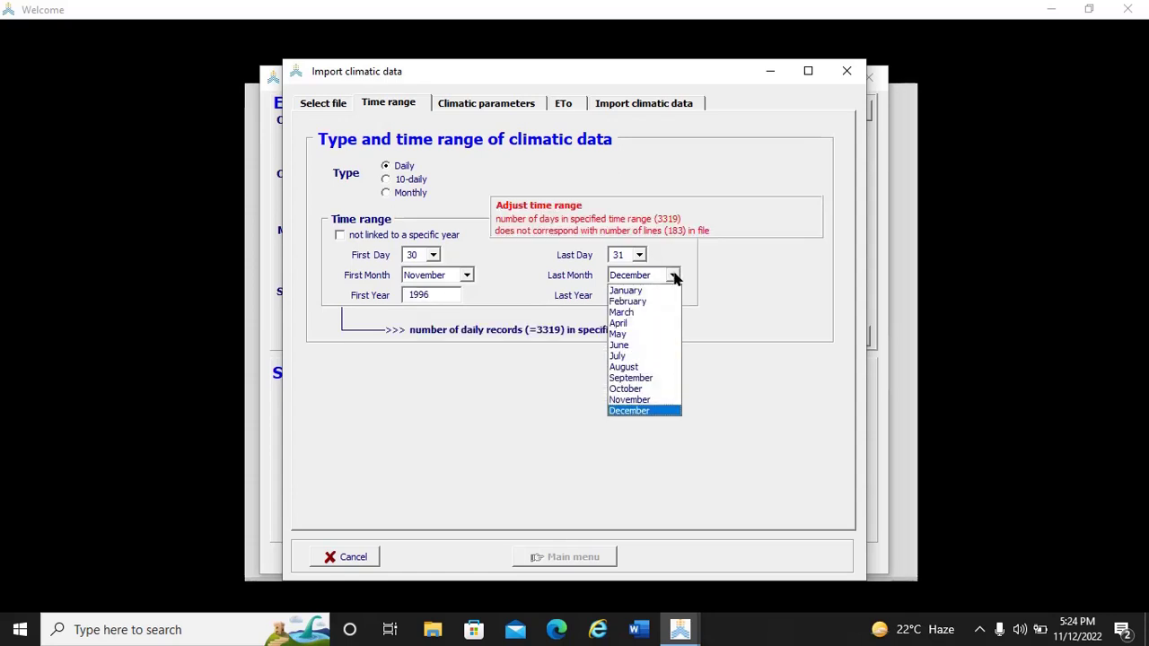
pyautogui.click(651, 335)
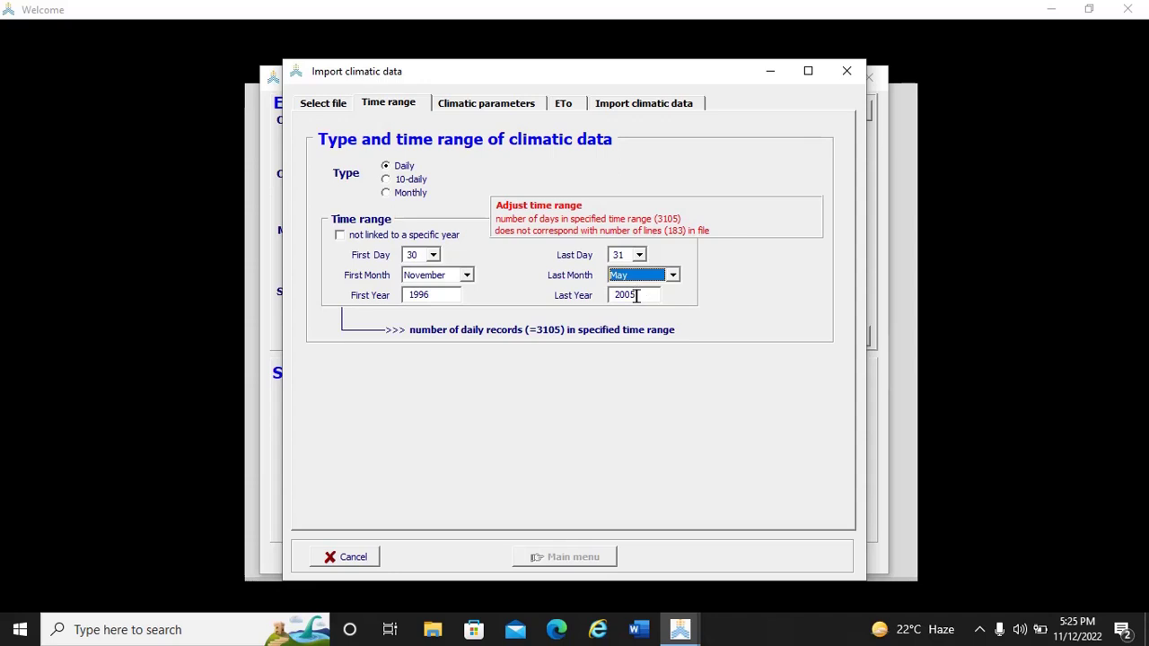
pyautogui.doubleClick(633, 296)
pyautogui.press('BackSpace')
pyautogui.write('1')
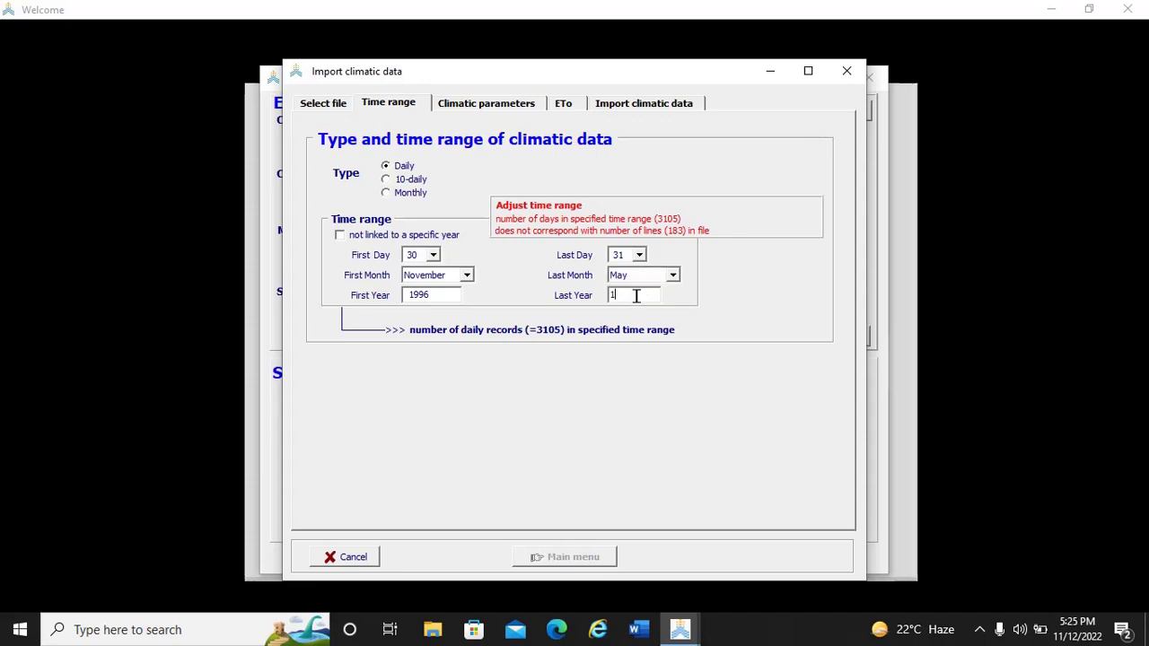
pyautogui.write('997')
pyautogui.doubleClick(619, 296)
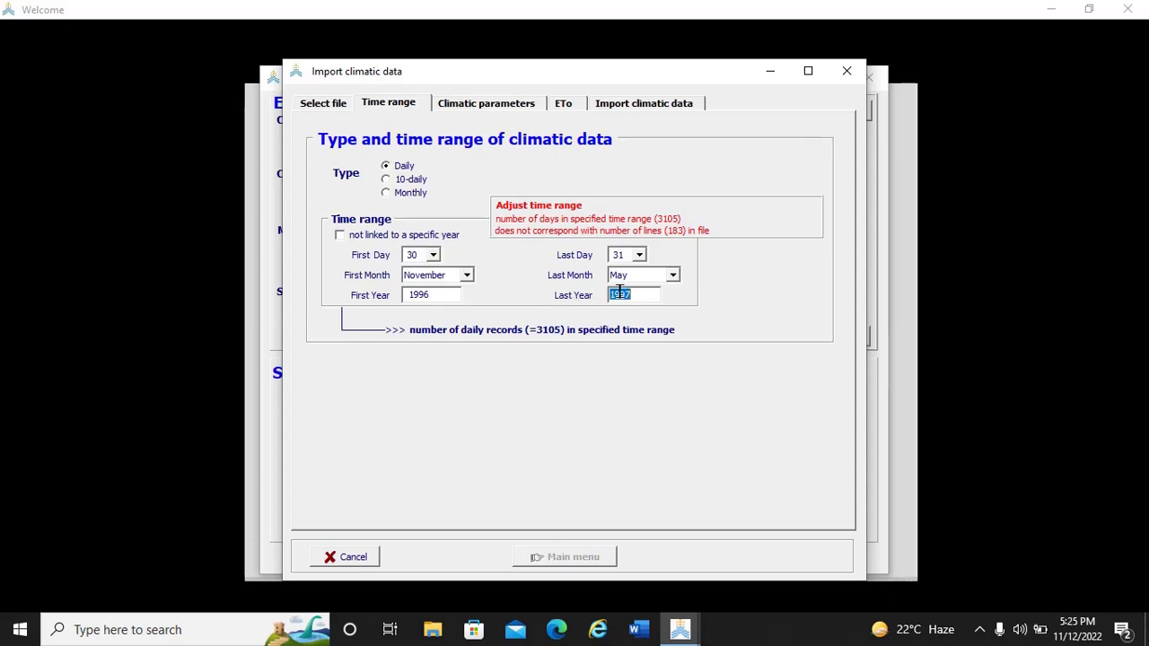
# Step: Finish the time range and assign actual duration of sunshine in hour/day (code 401) to data column 1
pyautogui.doubleClick(437, 296)
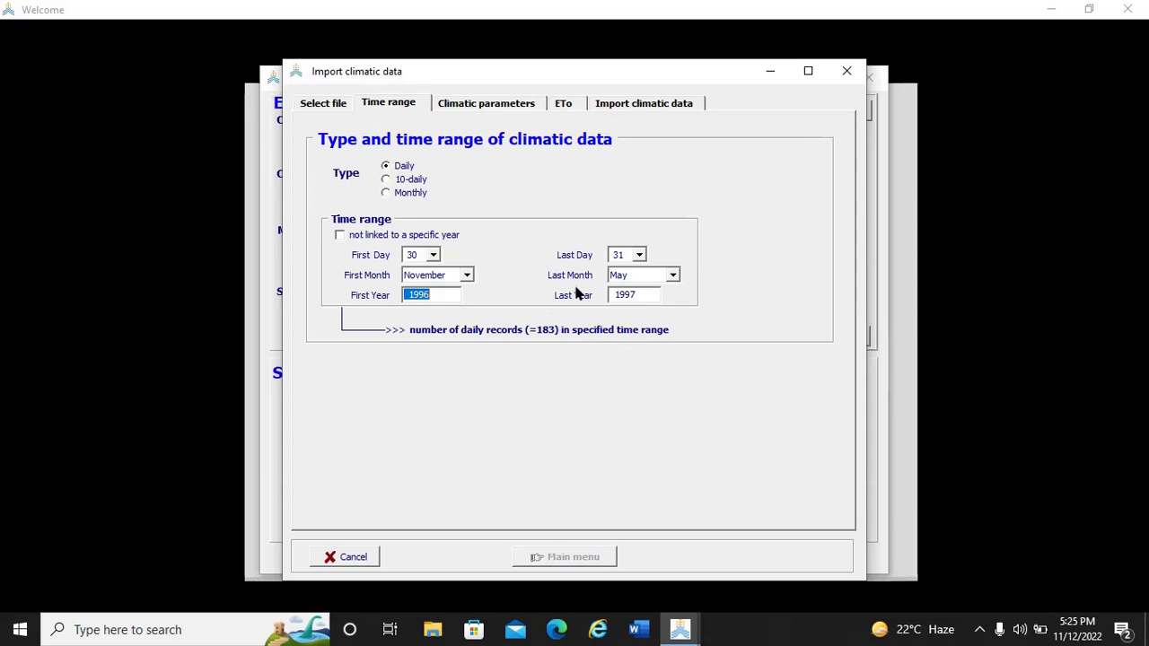
pyautogui.click(492, 109)
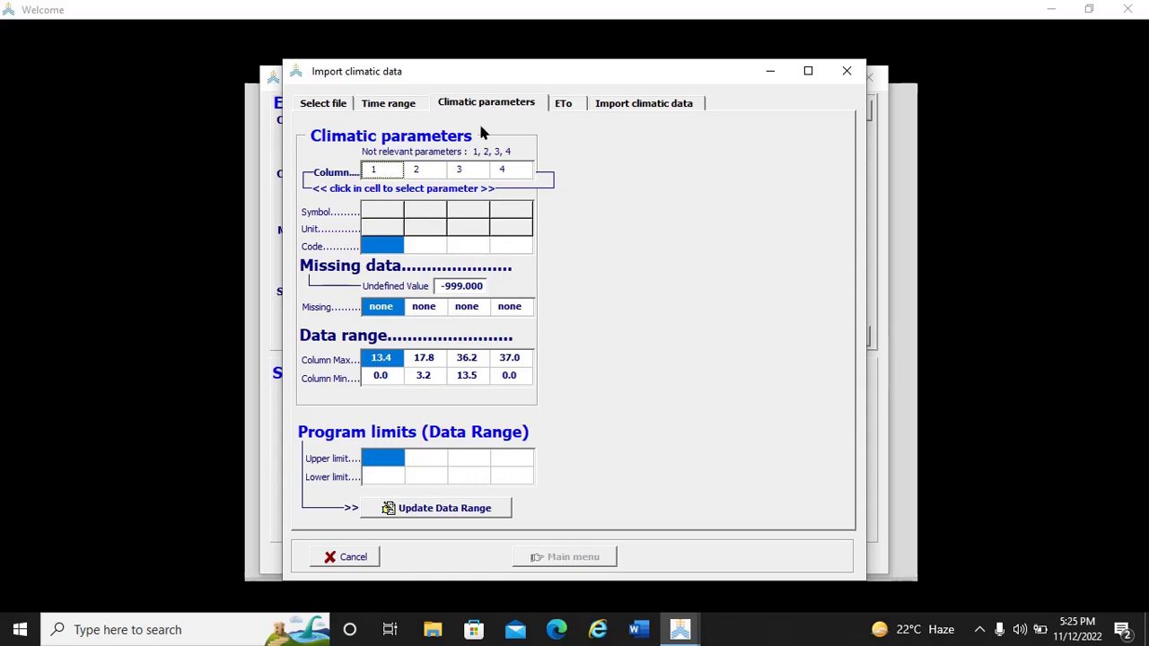
pyautogui.click(387, 246)
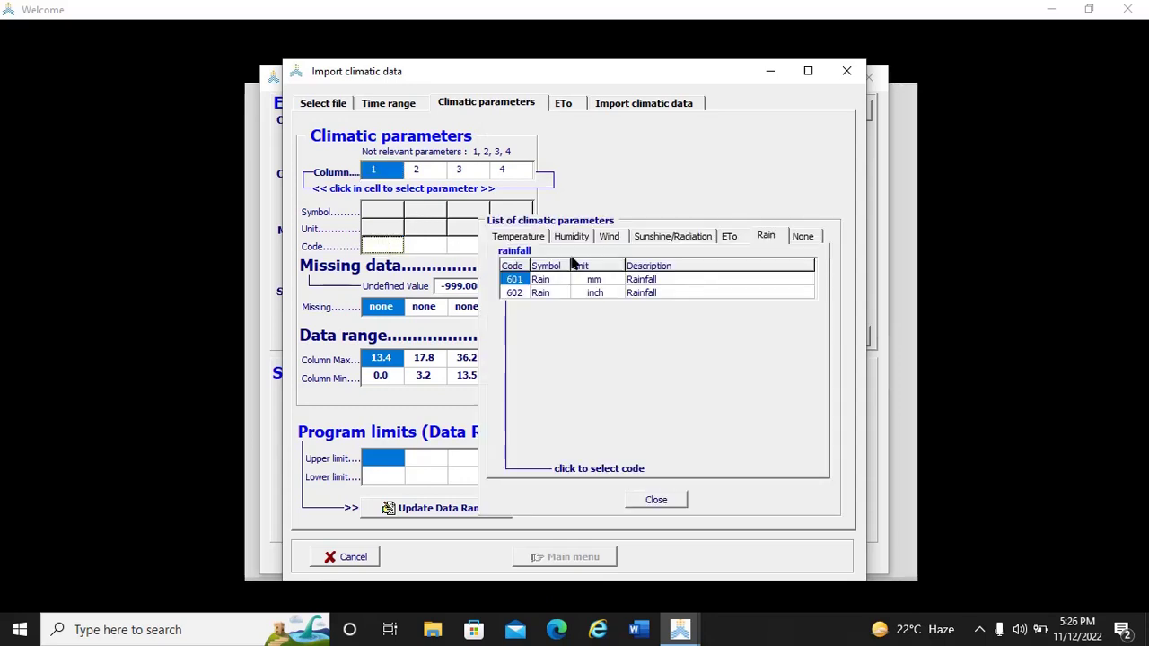
pyautogui.click(686, 237)
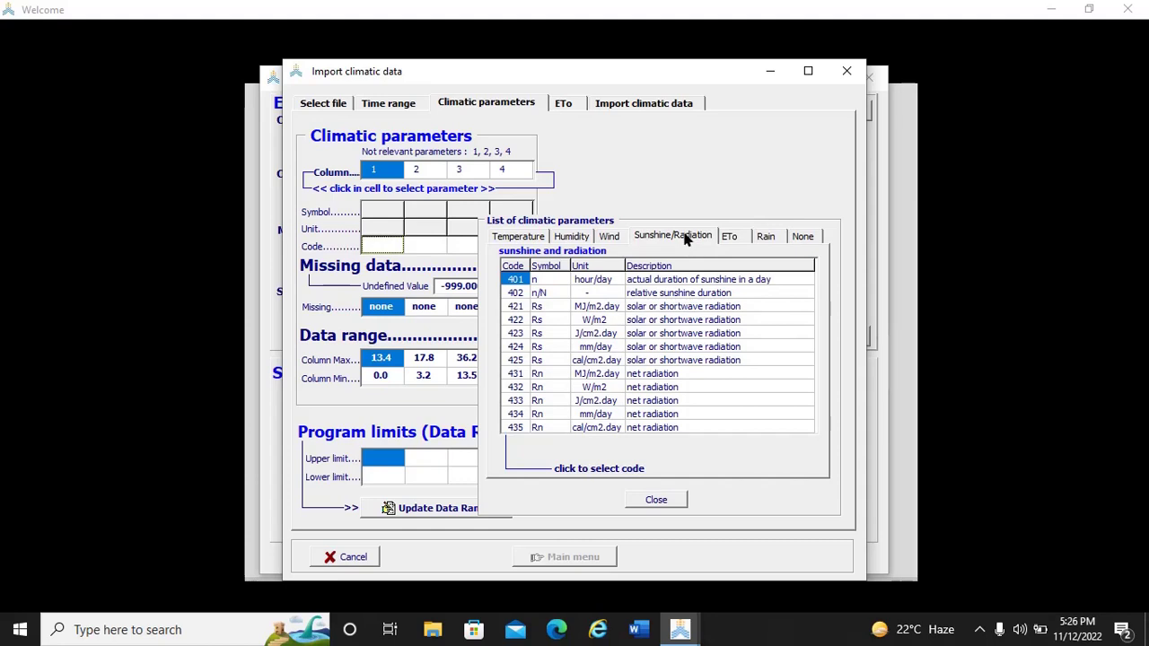
pyautogui.click(620, 280)
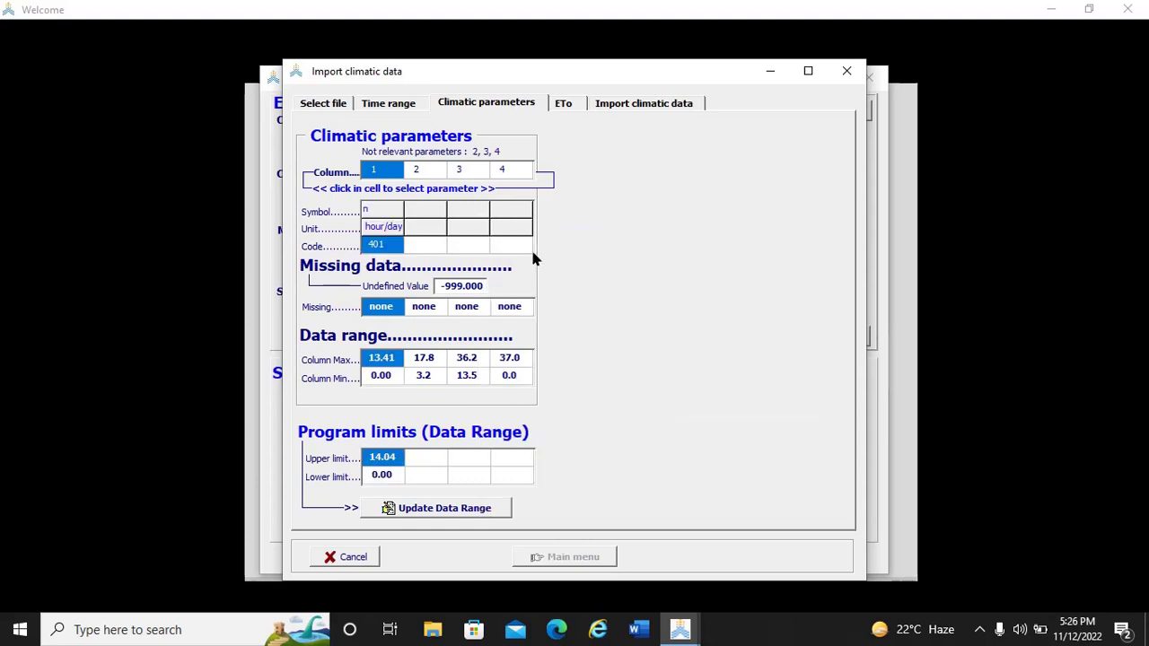
# Step: Assign minimum air temperature in °C (code 103) to column 2 and maximum air temperature in °C (code 101) to column 3
pyautogui.click(425, 246)
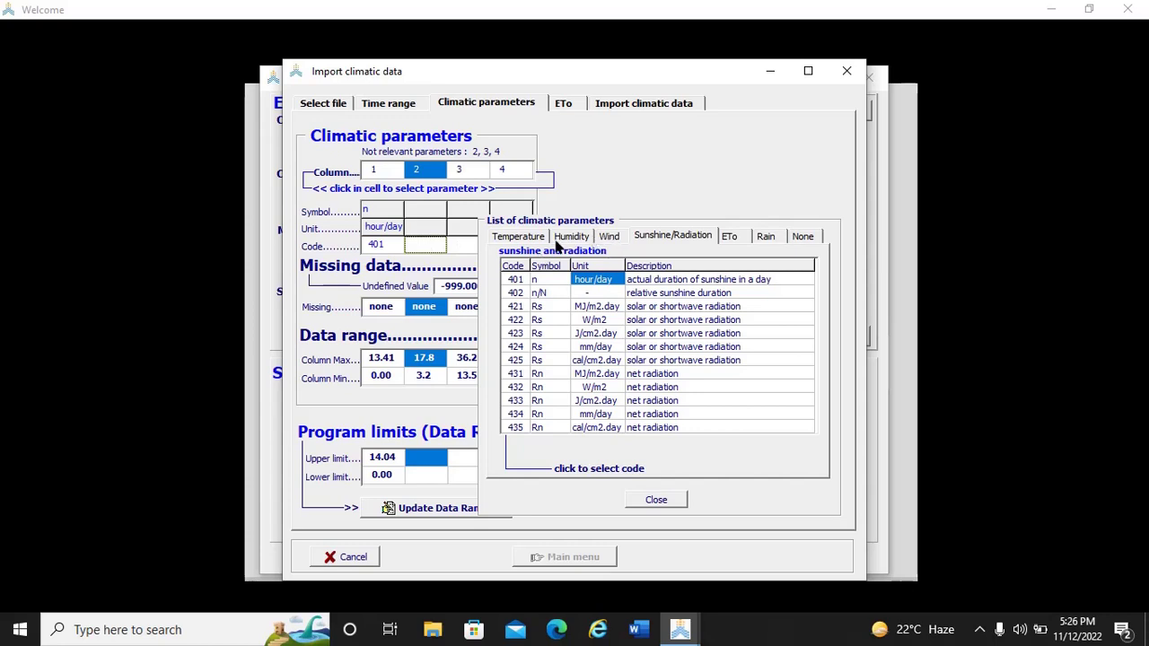
pyautogui.click(537, 235)
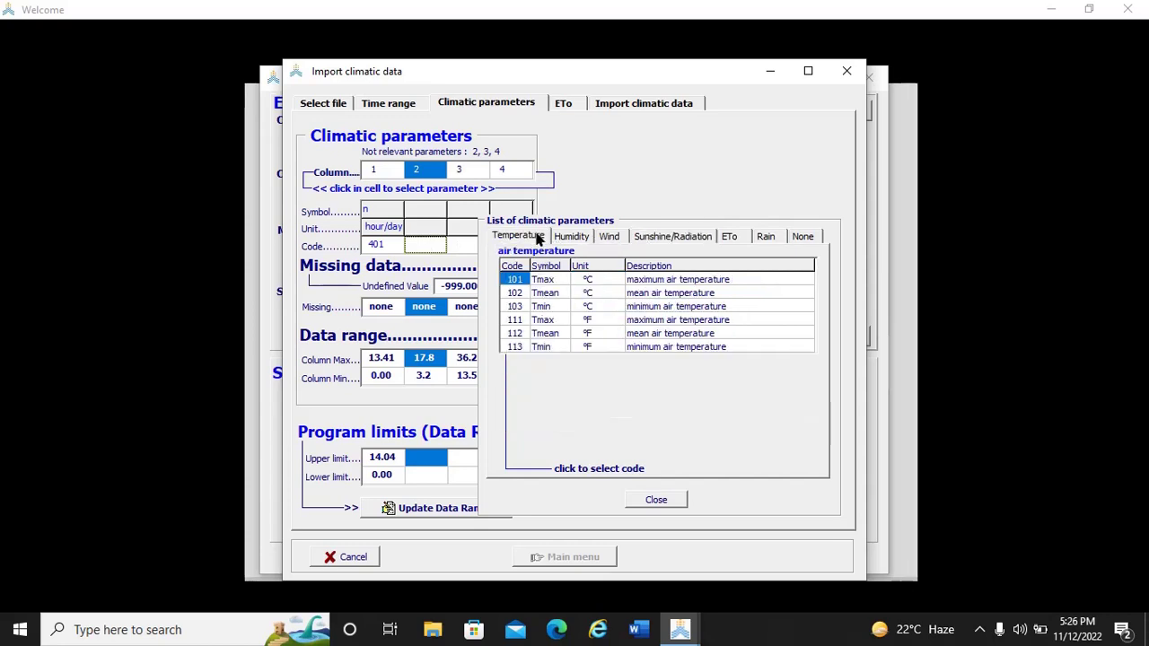
pyautogui.click(534, 307)
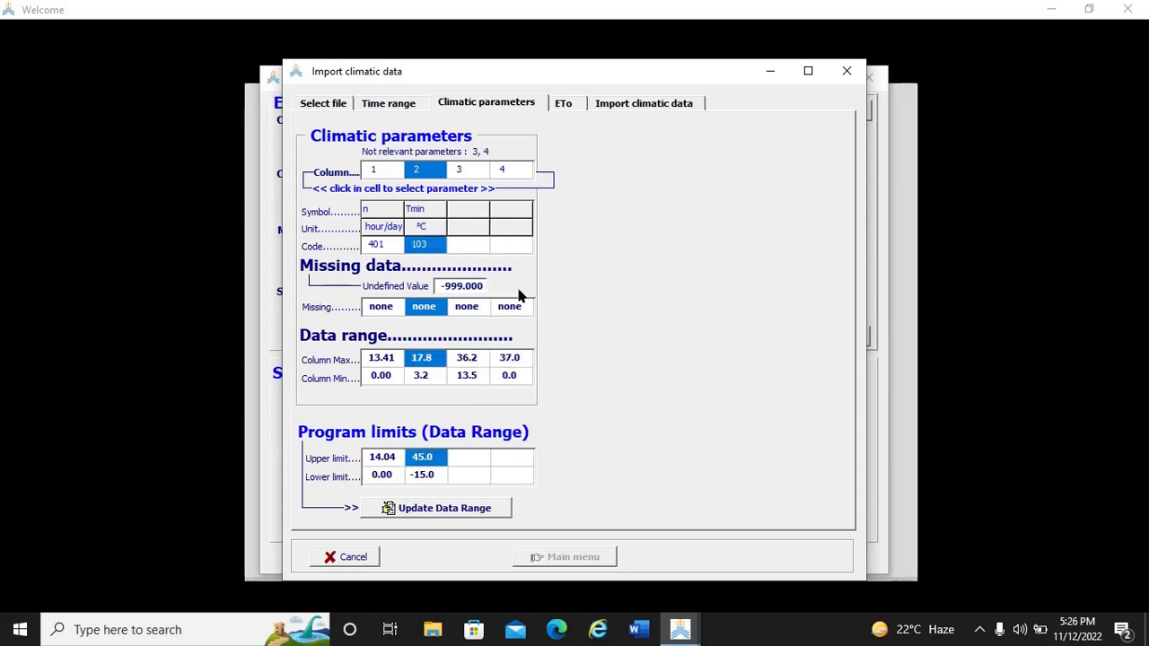
pyautogui.click(475, 245)
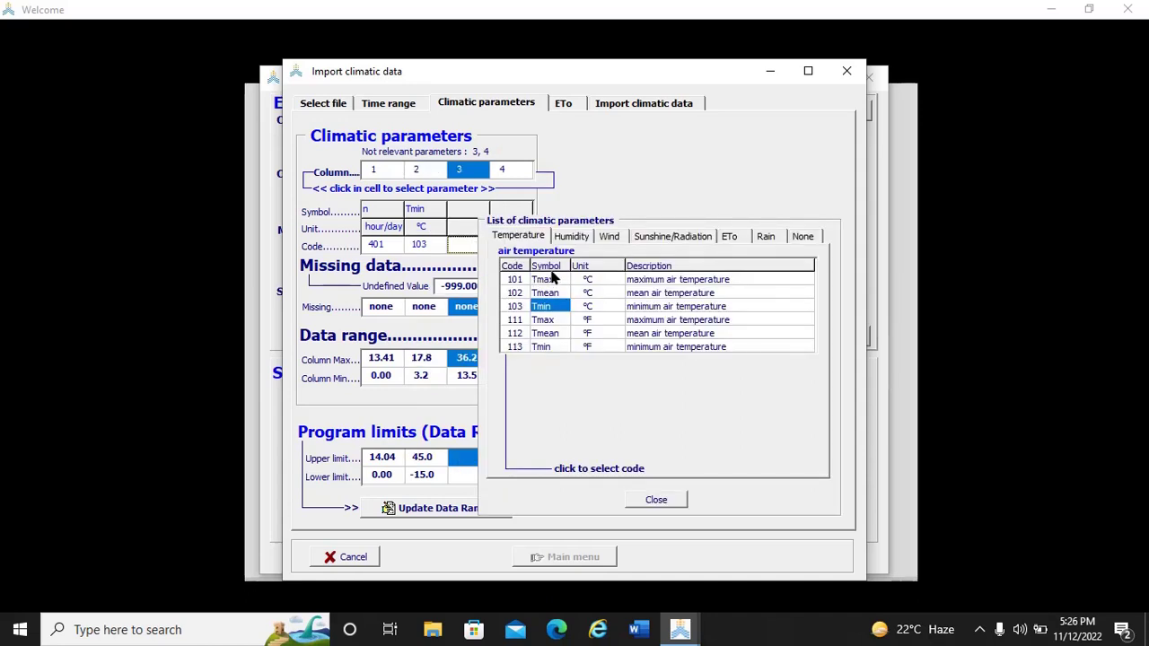
pyautogui.click(542, 239)
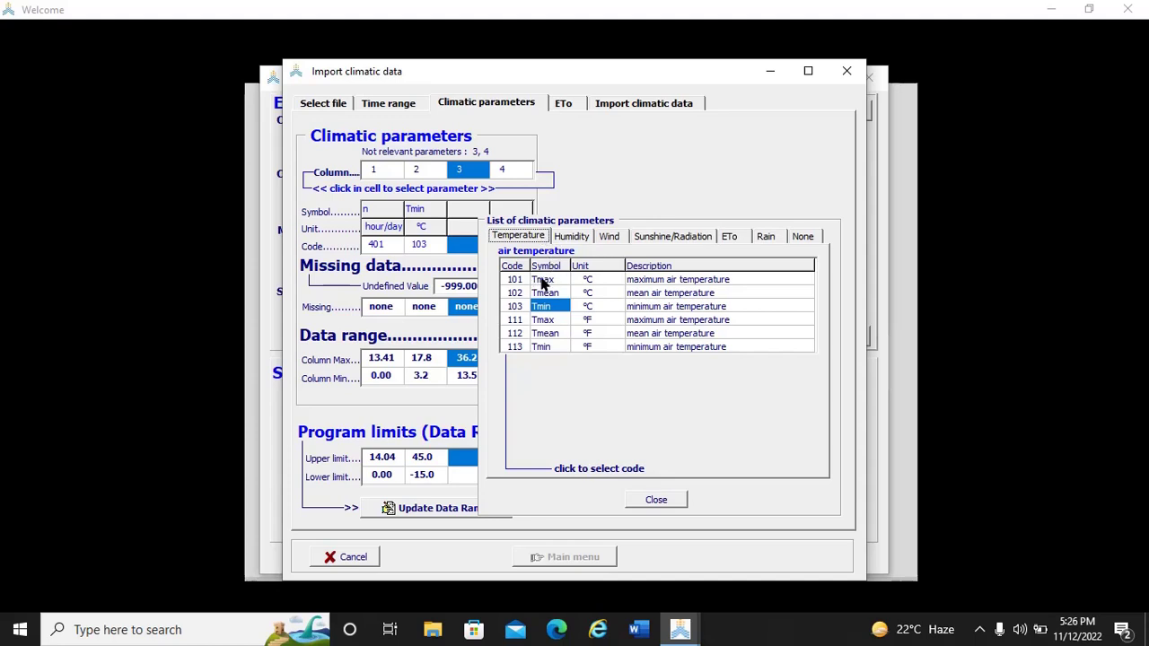
pyautogui.click(538, 279)
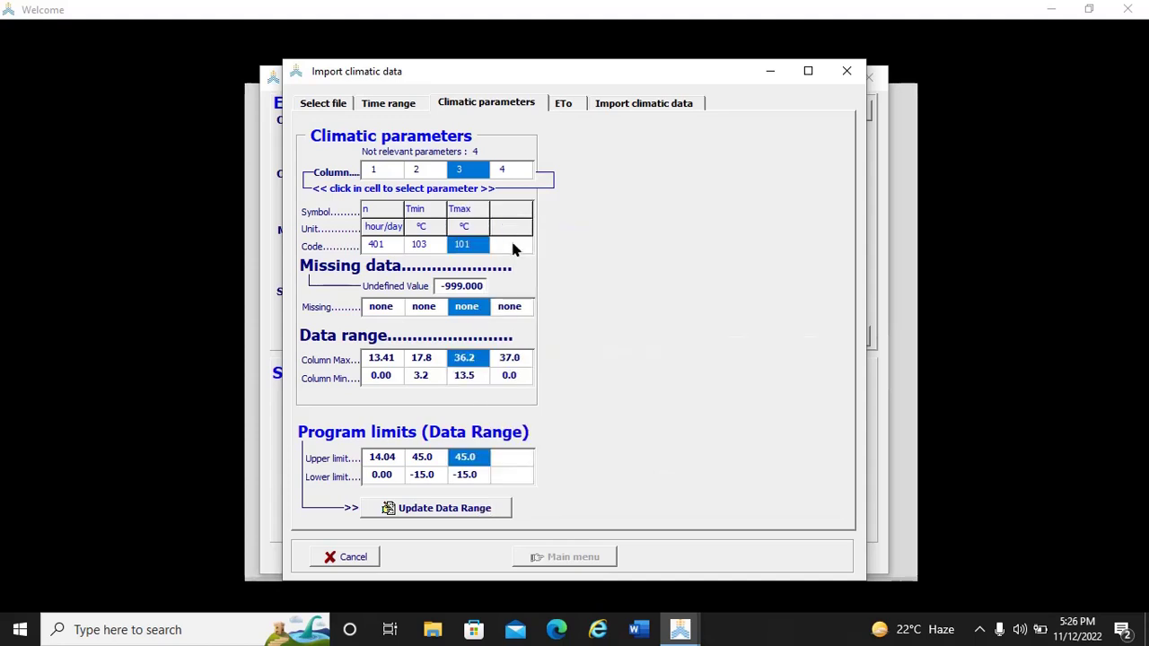
# Step: Assign rainfall in mm (code 601) to column 4 and save the program limits of the climatic data
pyautogui.click(511, 240)
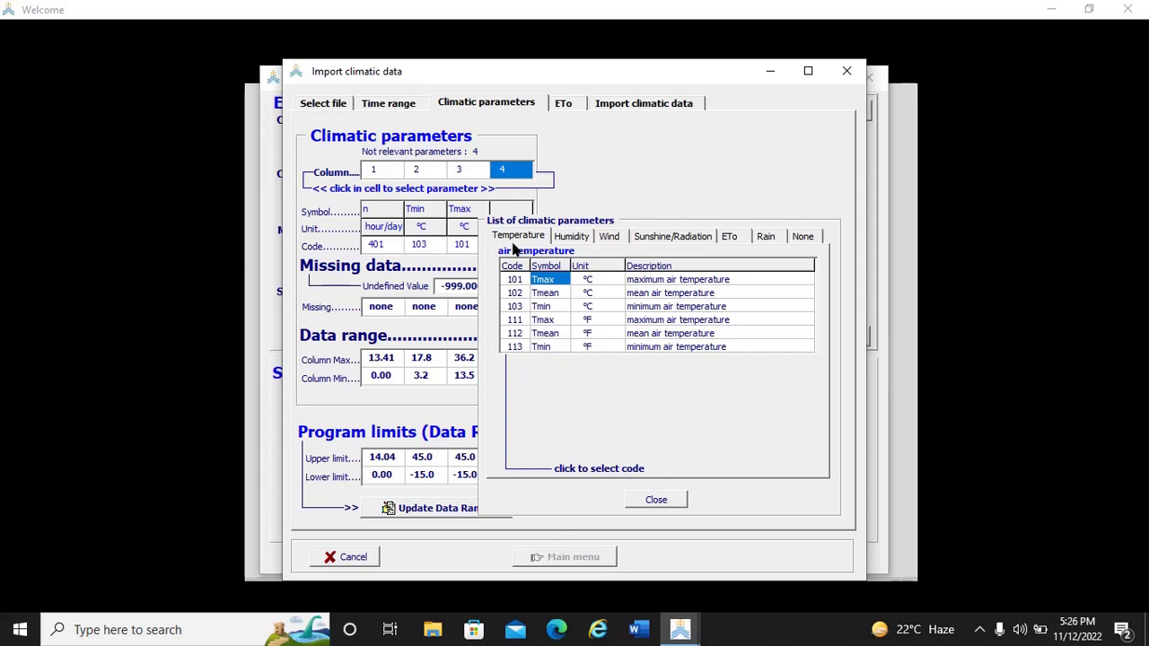
pyautogui.click(765, 237)
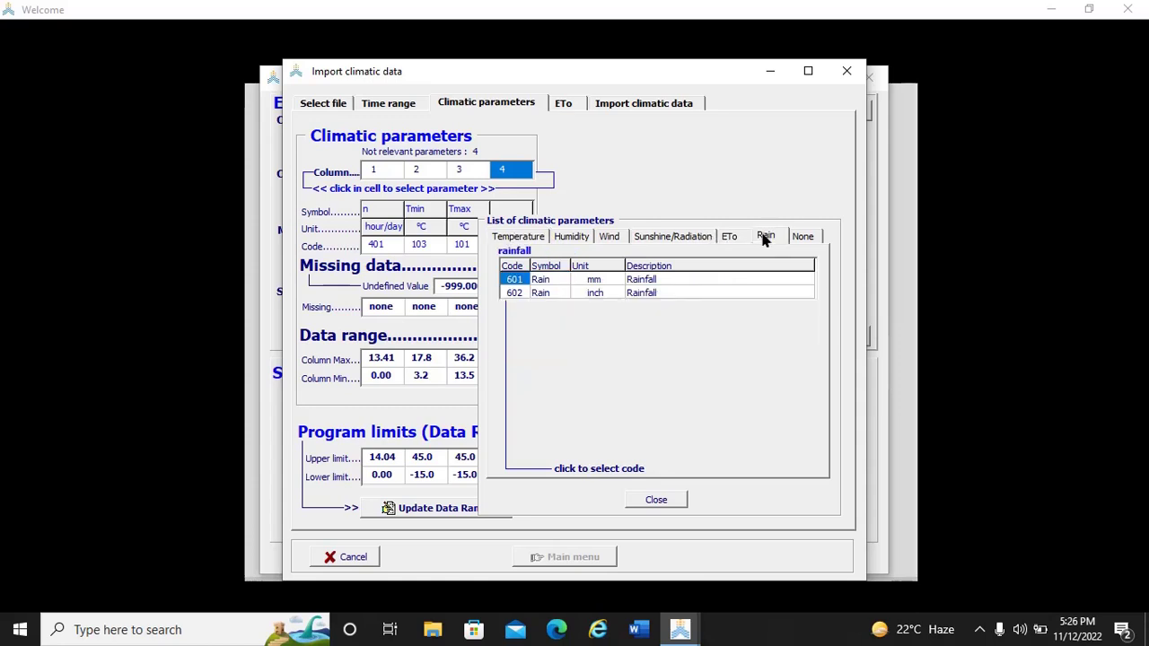
pyautogui.click(597, 281)
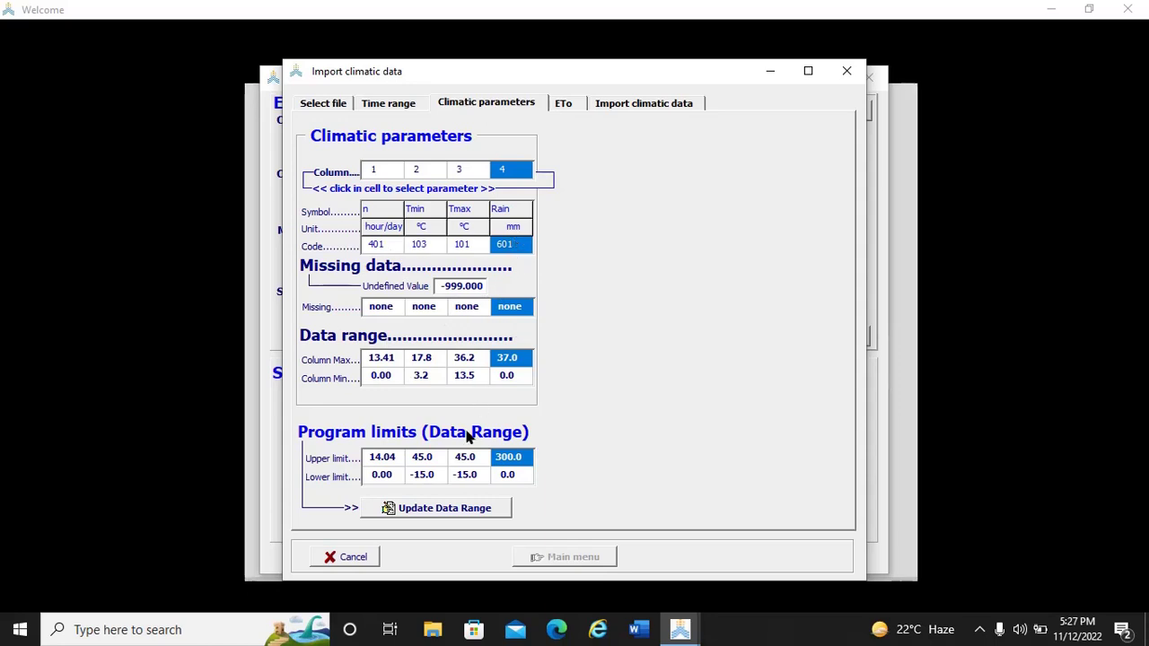
pyautogui.click(444, 509)
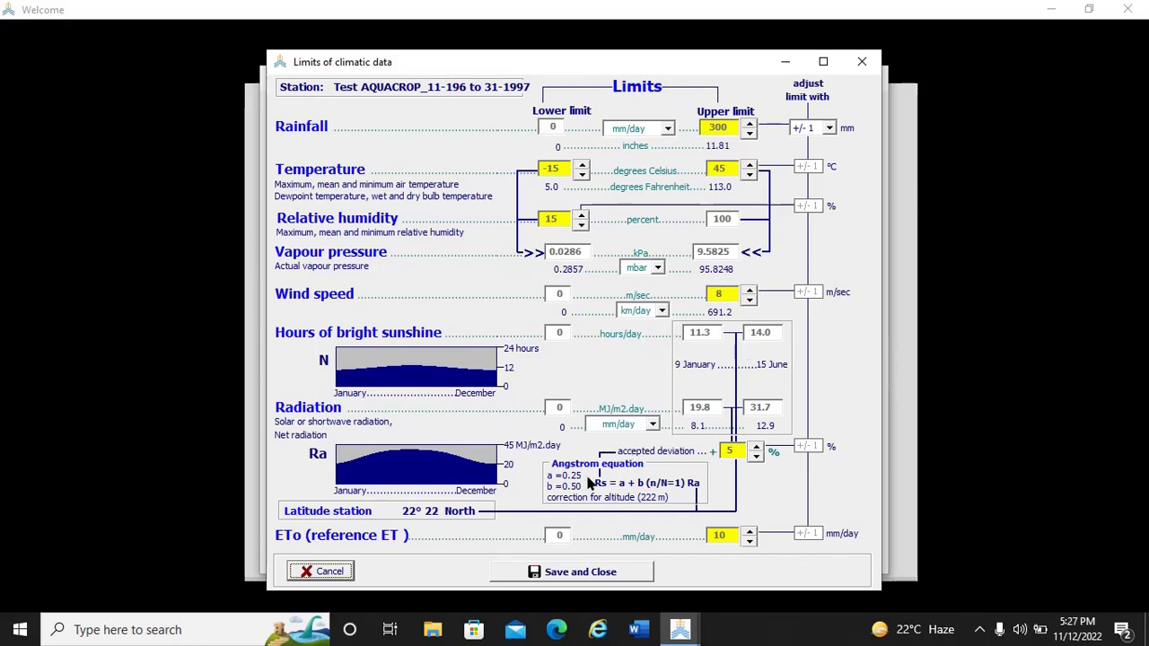
pyautogui.click(586, 572)
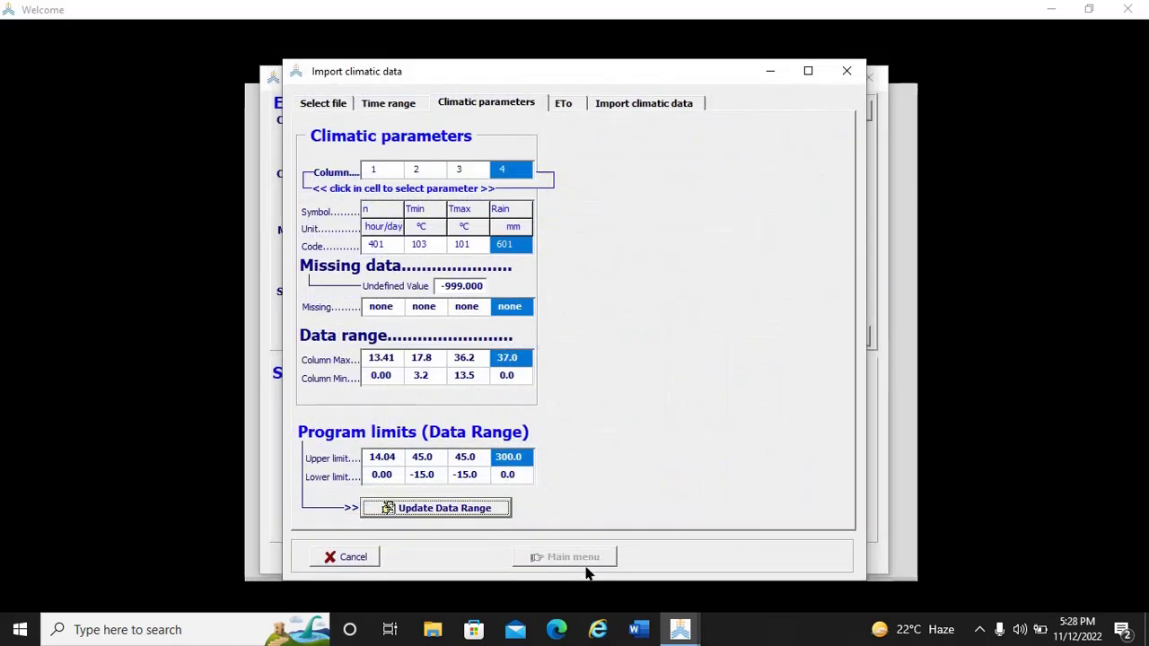
# Step: Set the meteorological station's altitude to 146 m above sea level for the ETo calculation
pyautogui.click(563, 104)
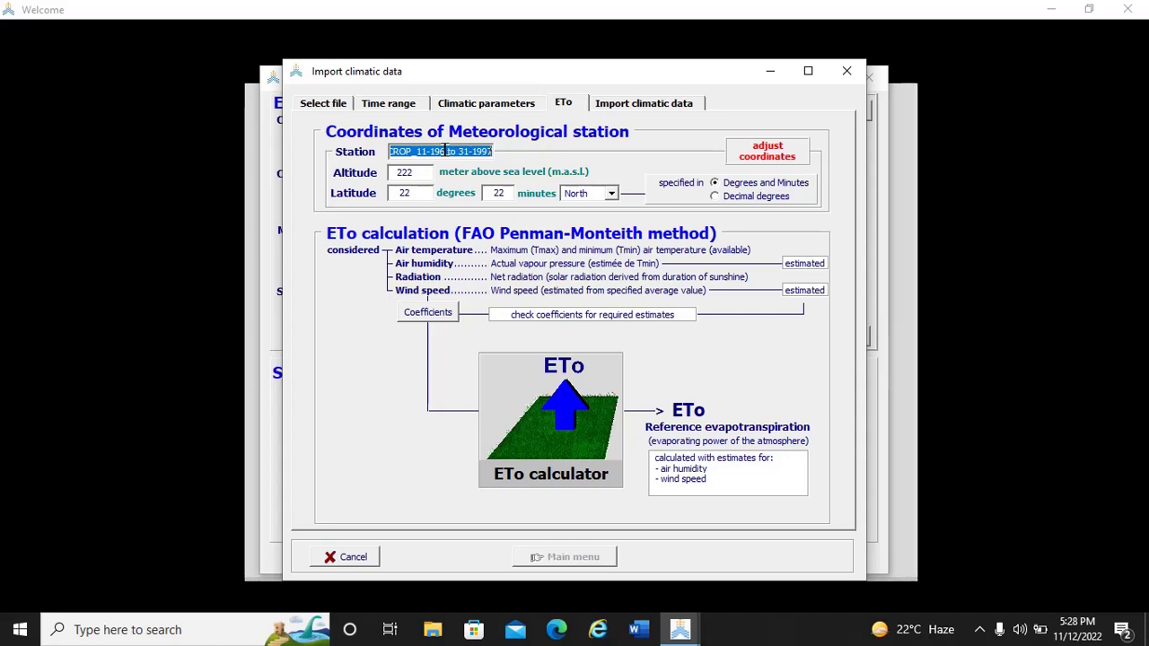
pyautogui.doubleClick(406, 175)
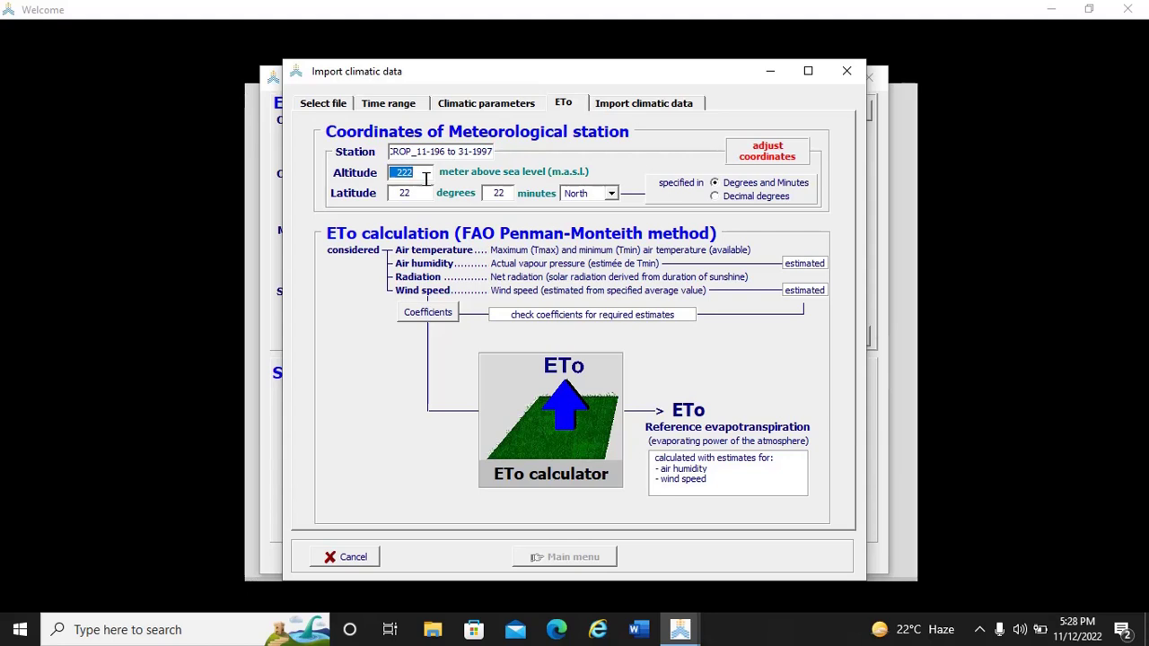
pyautogui.write('146')
pyautogui.click(417, 188)
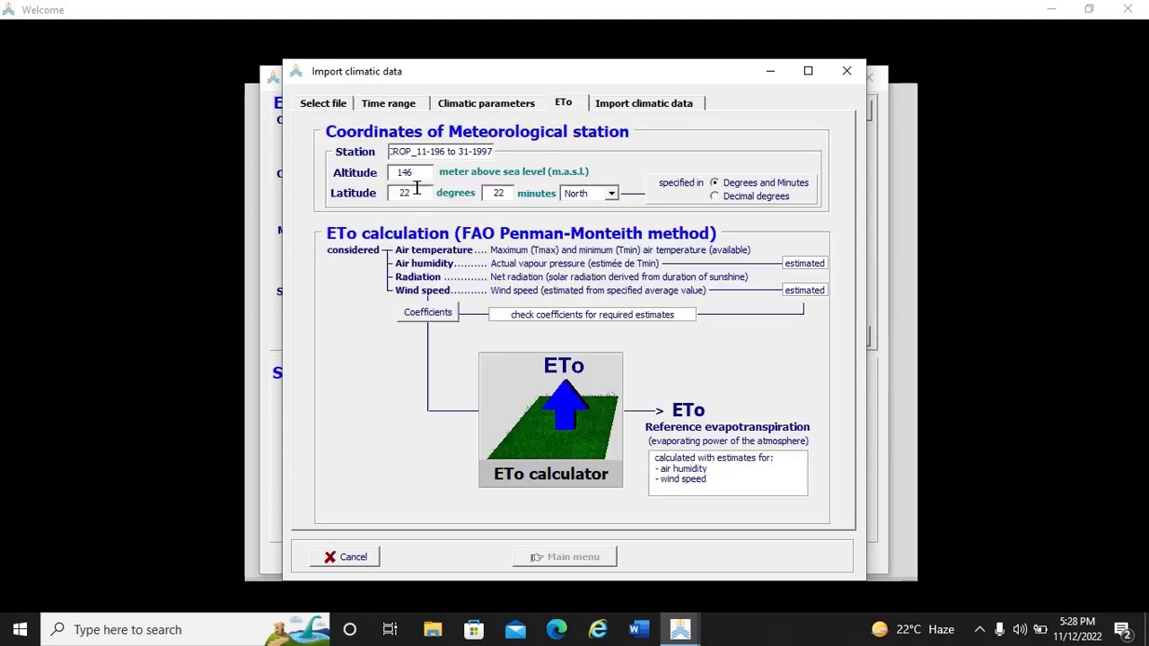
# Step: Specify the station's latitude in decimal degrees and set it to 32.64 North
pyautogui.click(716, 196)
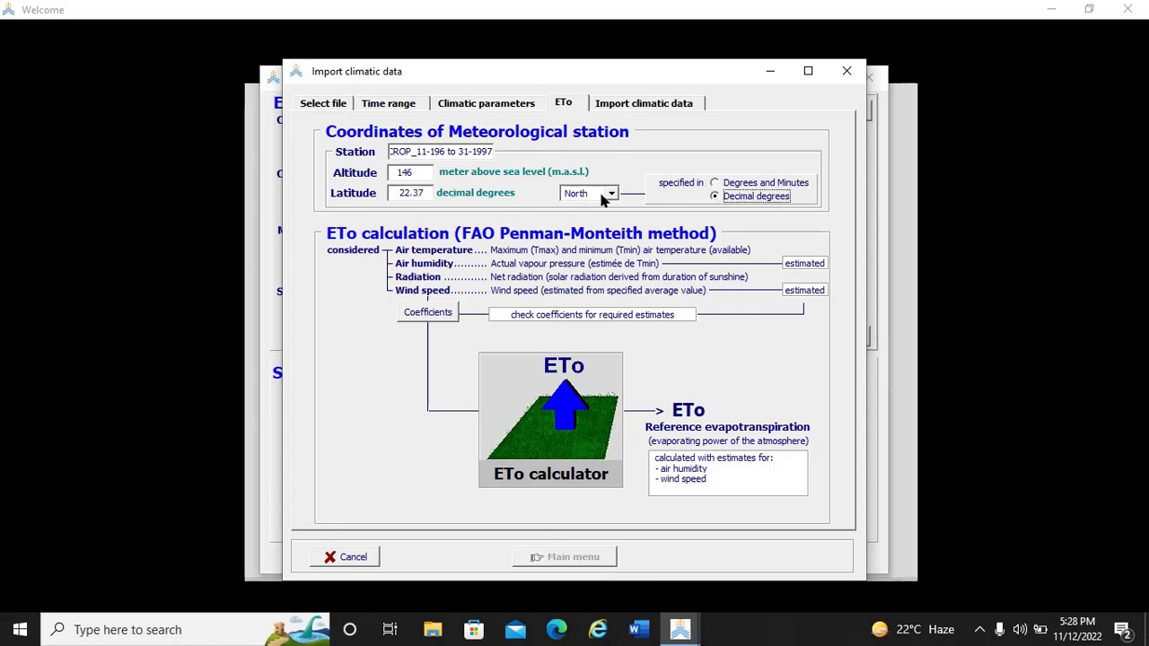
pyautogui.doubleClick(411, 188)
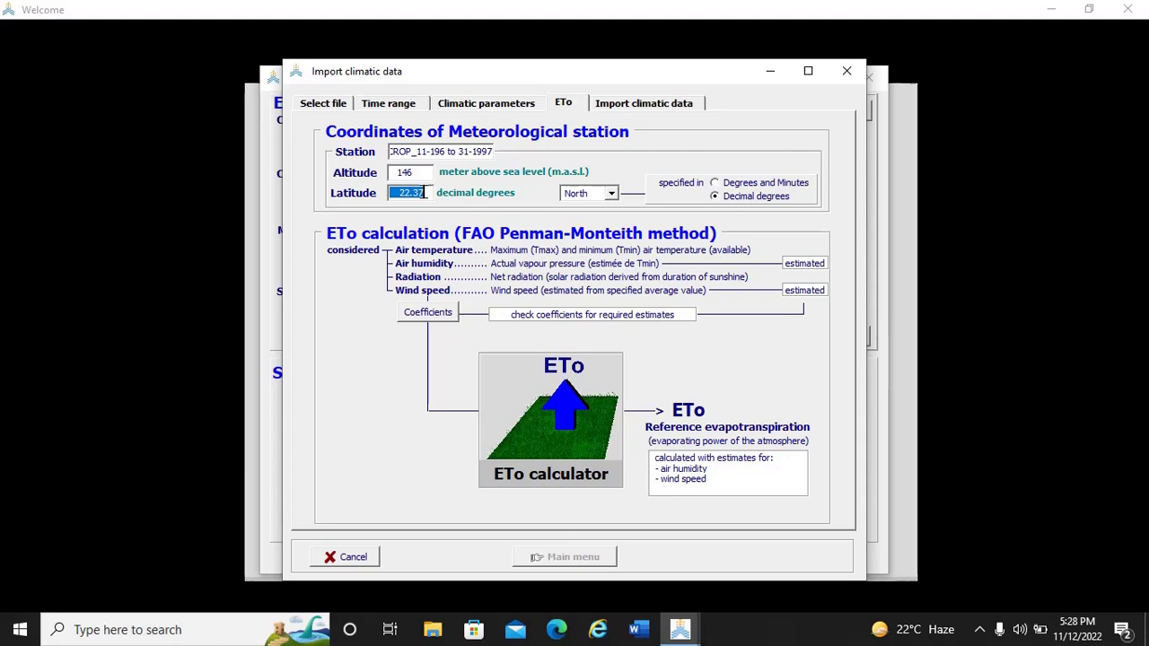
pyautogui.write('32.')
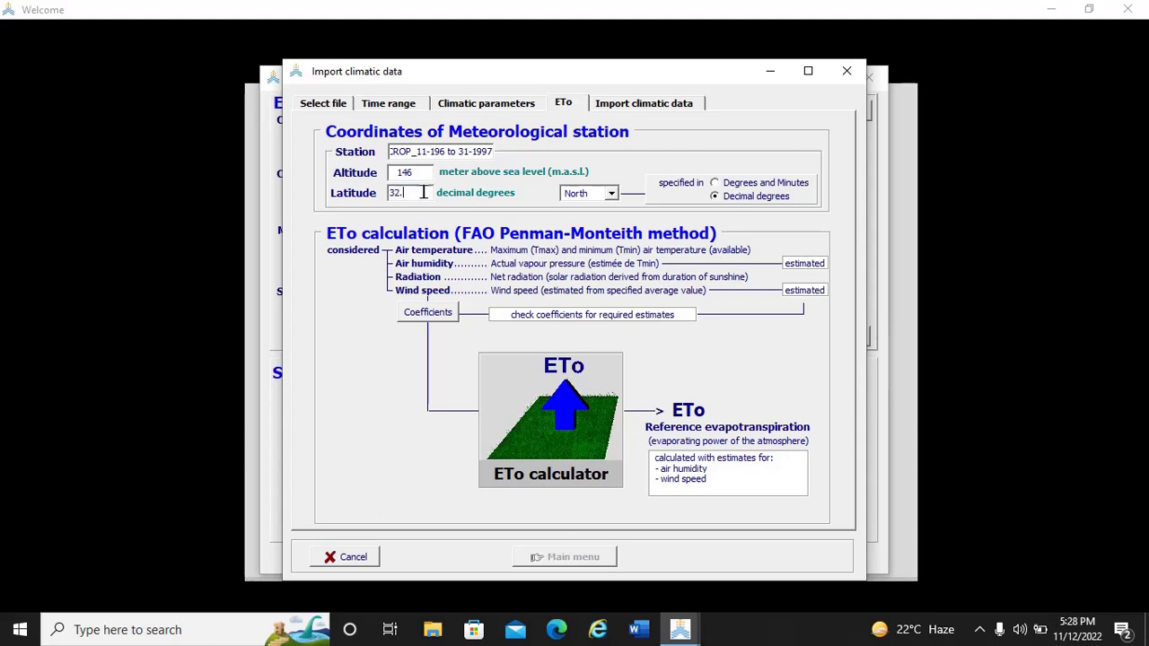
pyautogui.write('64')
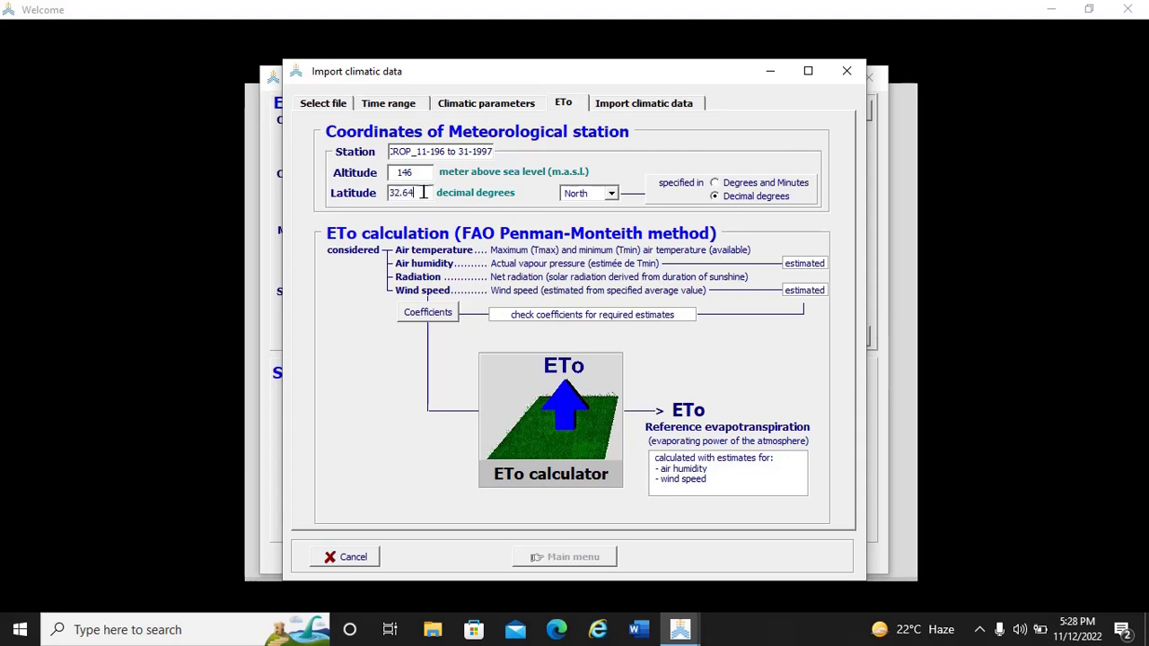
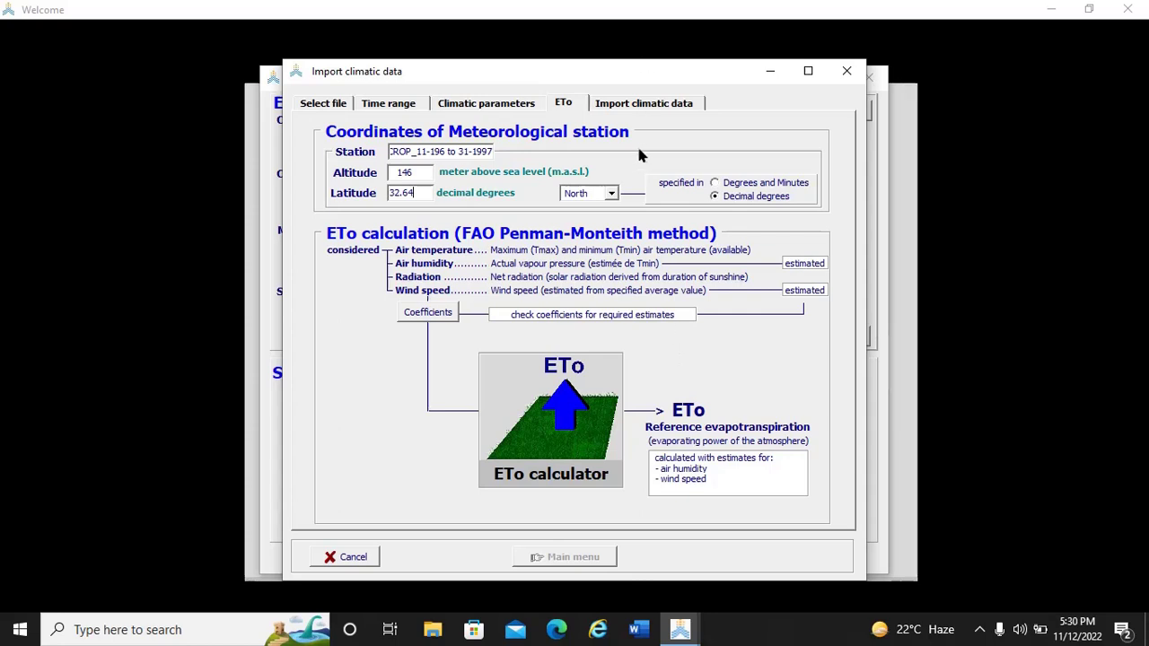
# Step: Import the climatic data as temperature, ETo and rainfall files into the AquaCrop DATA folder
pyautogui.click(646, 103)
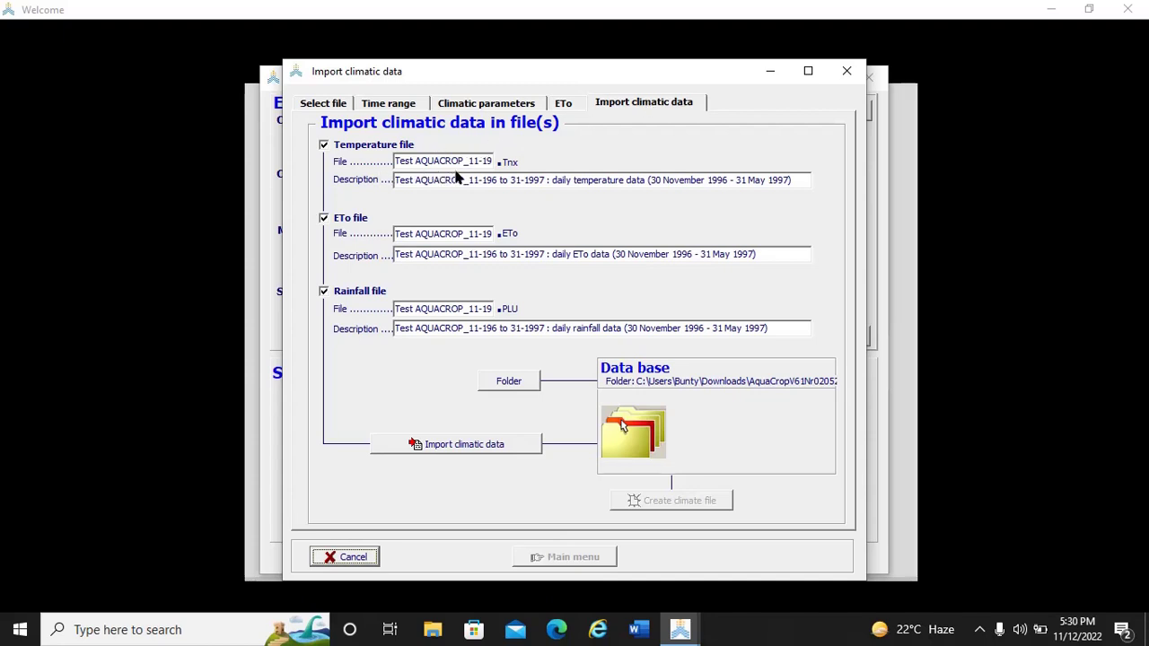
pyautogui.click(519, 383)
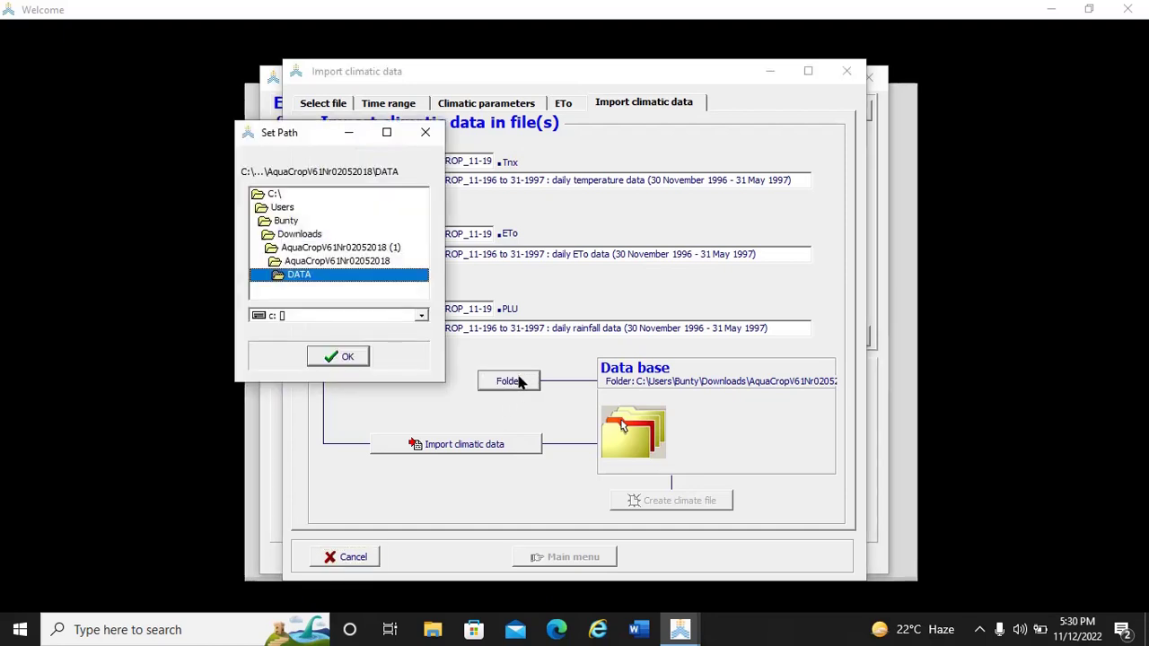
pyautogui.click(346, 357)
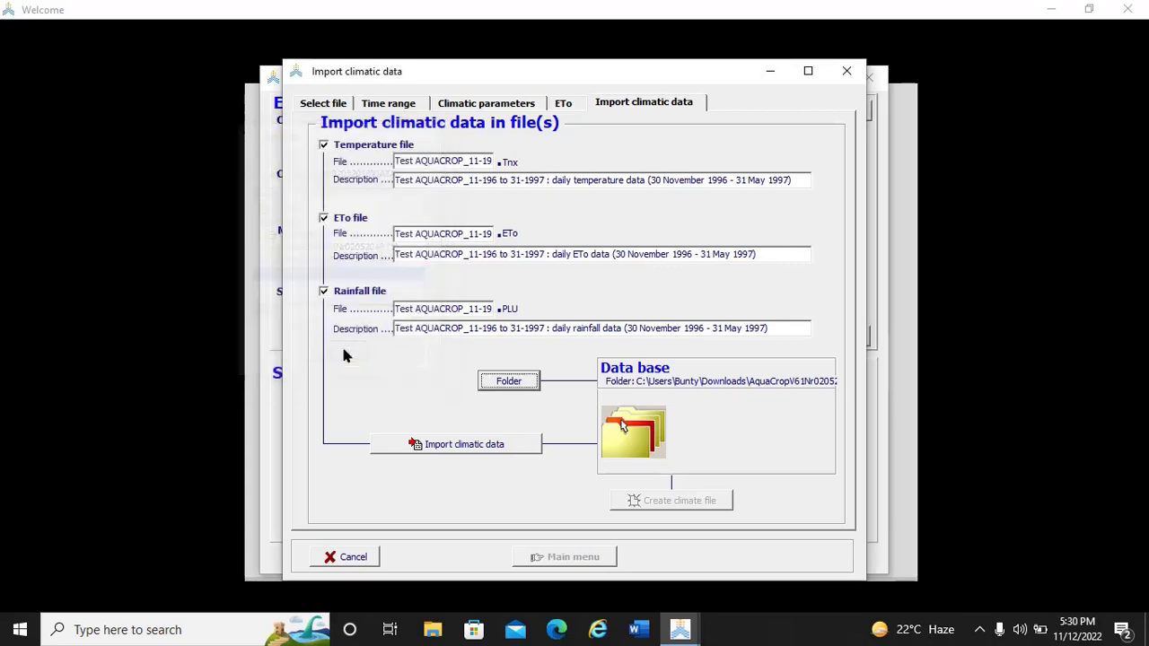
pyautogui.click(482, 449)
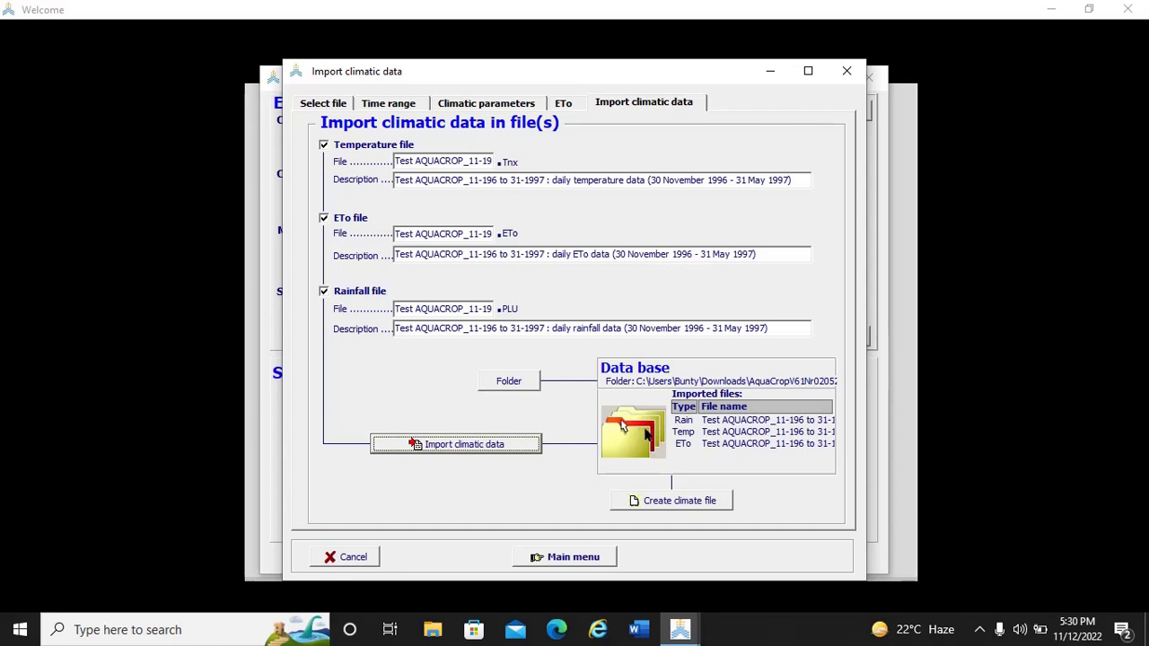
# Step: Start creating a climate file and select the Test AQUACROP_11-196 to 31-1997 daily rainfall file as its rain data
pyautogui.click(719, 500)
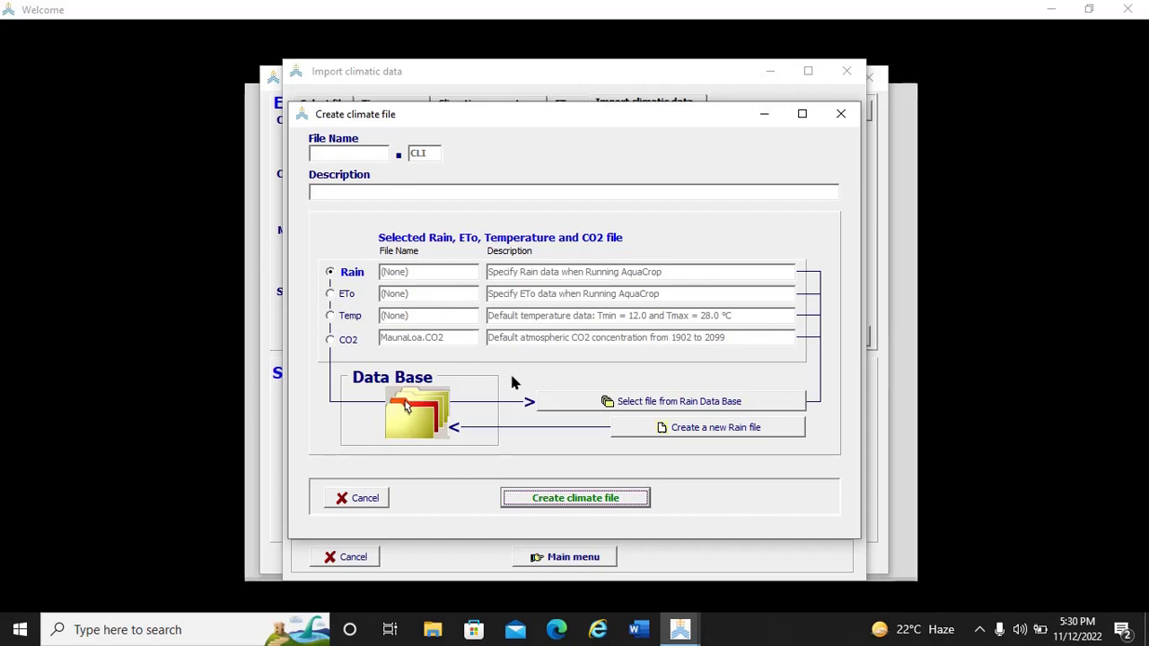
pyautogui.click(687, 406)
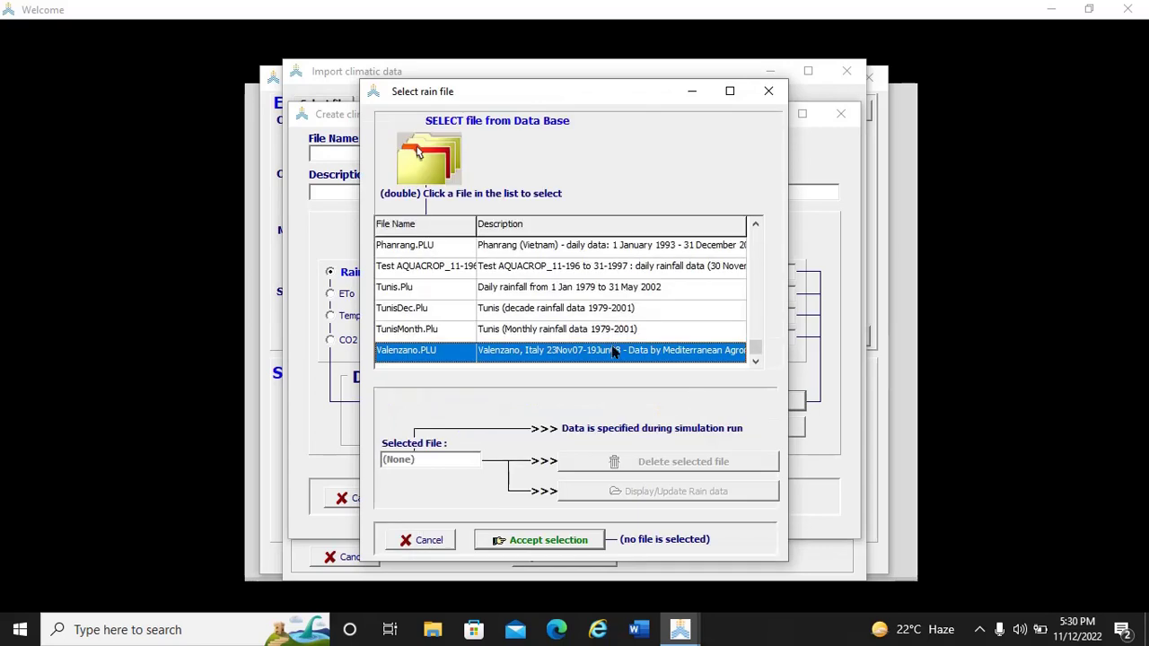
pyautogui.click(513, 266)
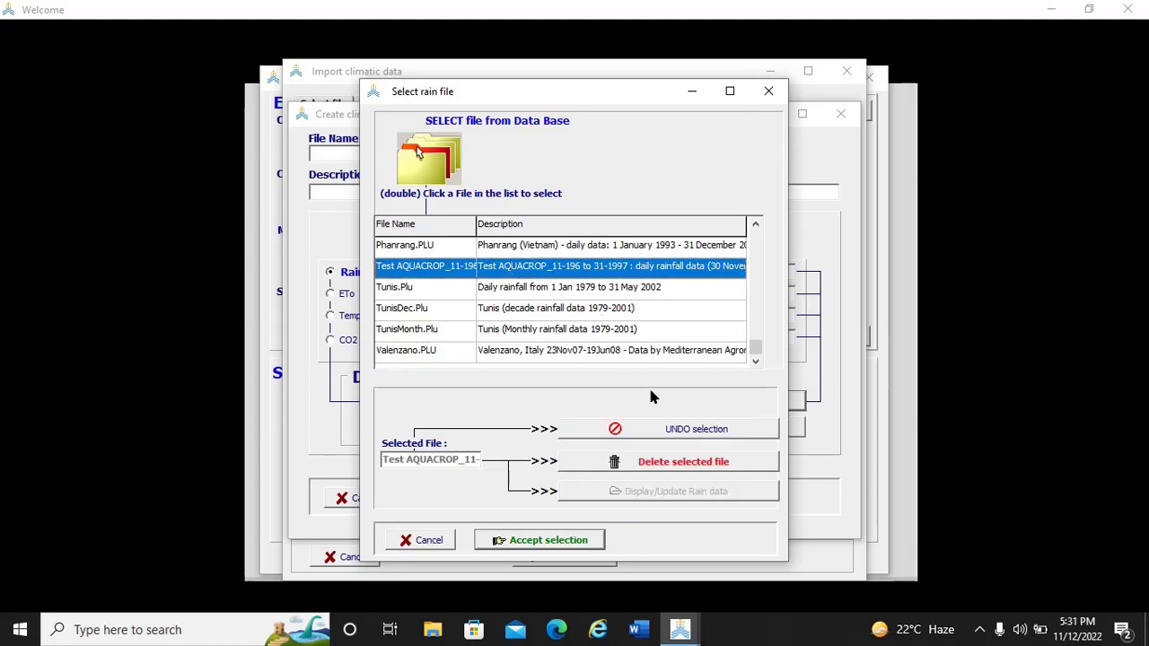
pyautogui.click(549, 540)
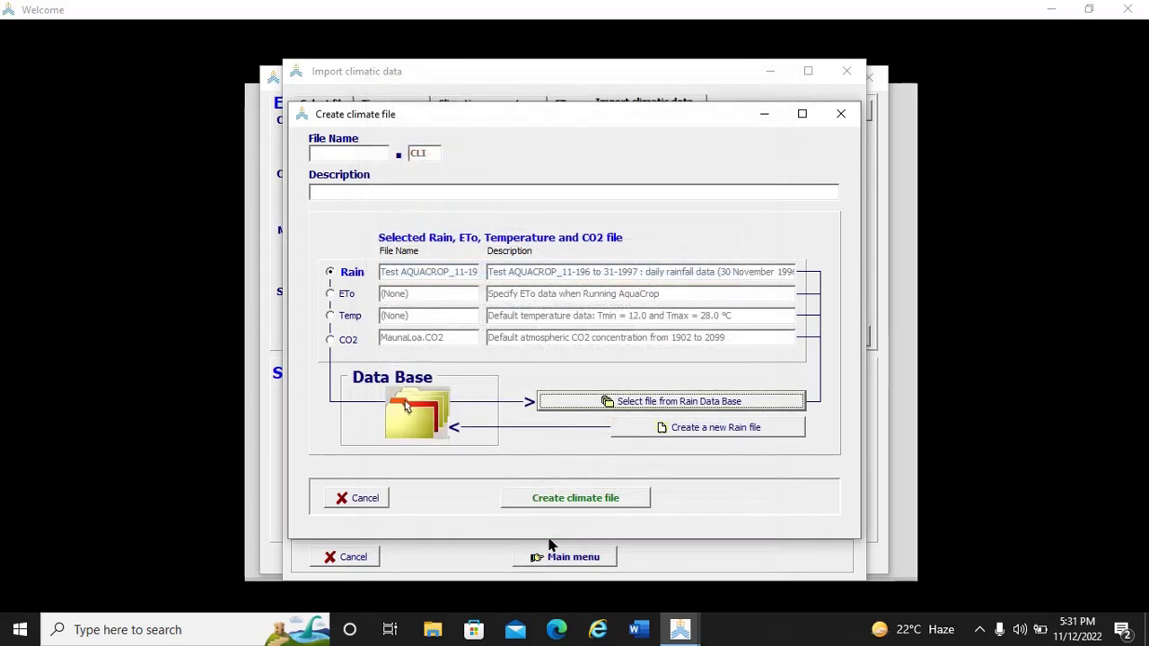
# Step: Select the Test AQUACROP_11-196 to 31-1997 daily ETo file as the climate file's ETo data
pyautogui.click(328, 294)
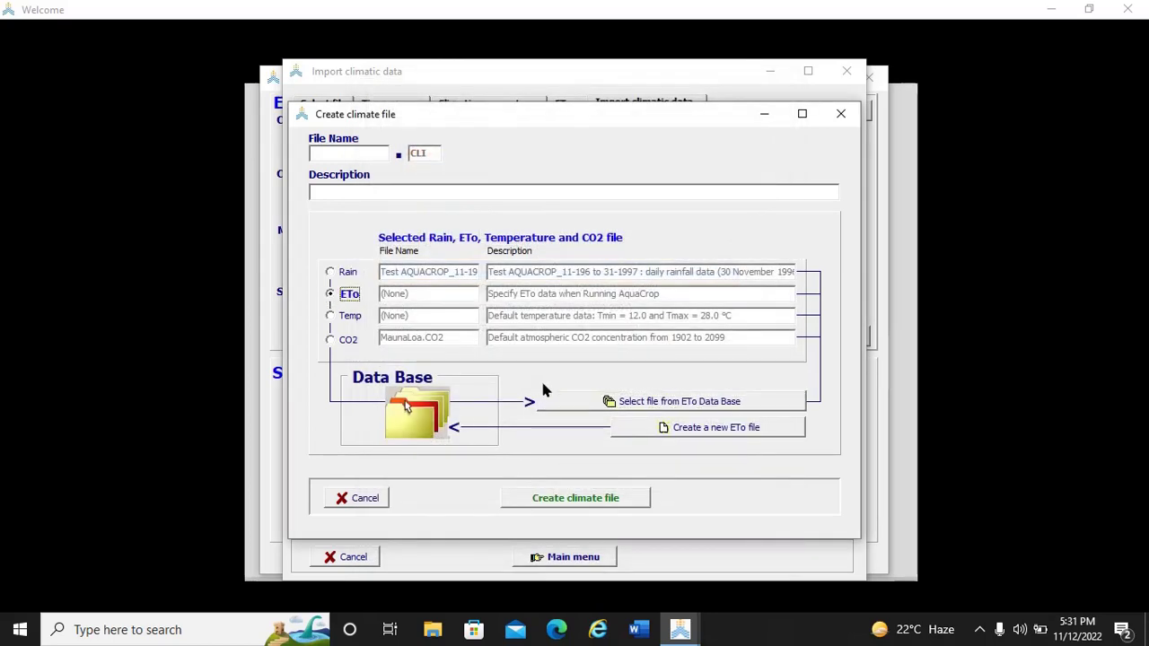
pyautogui.click(640, 402)
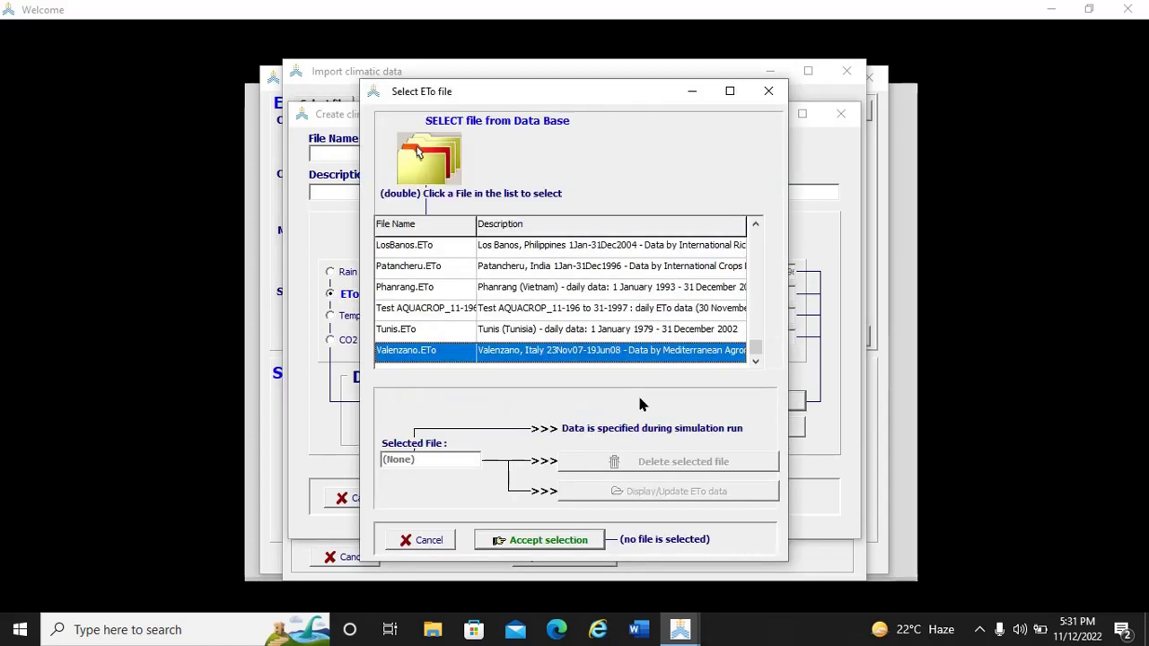
pyautogui.doubleClick(519, 308)
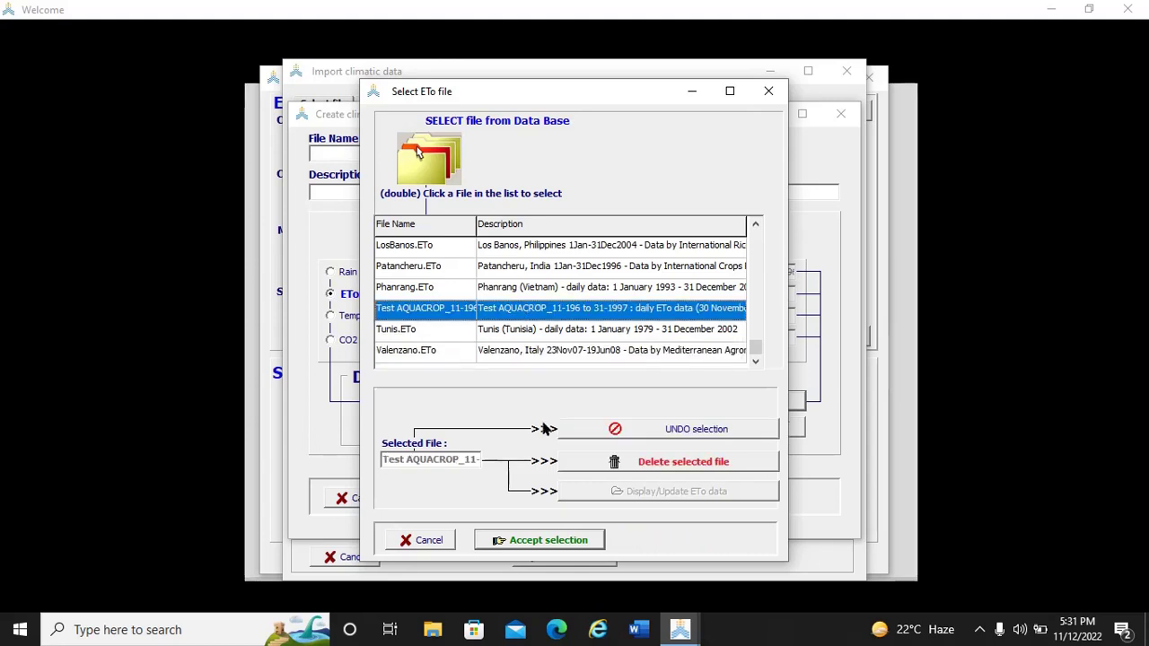
pyautogui.click(545, 541)
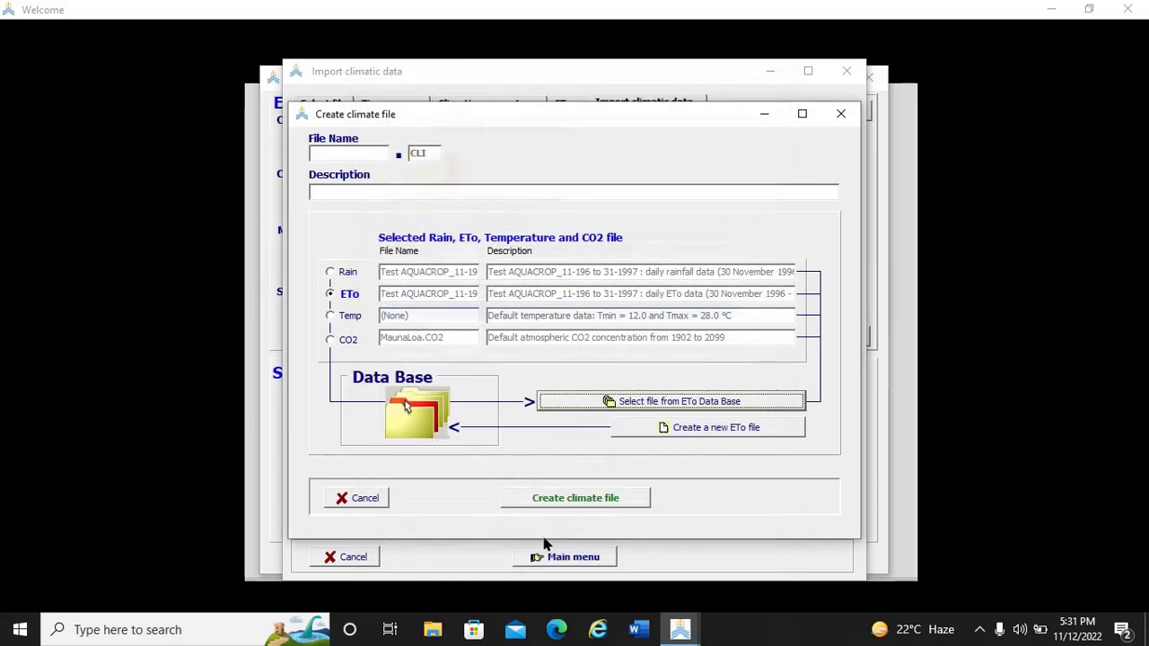
# Step: Select the Test AQUACROP_11-196 to 31-1997 daily temperature file as the climate file's temperature data
pyautogui.click(330, 317)
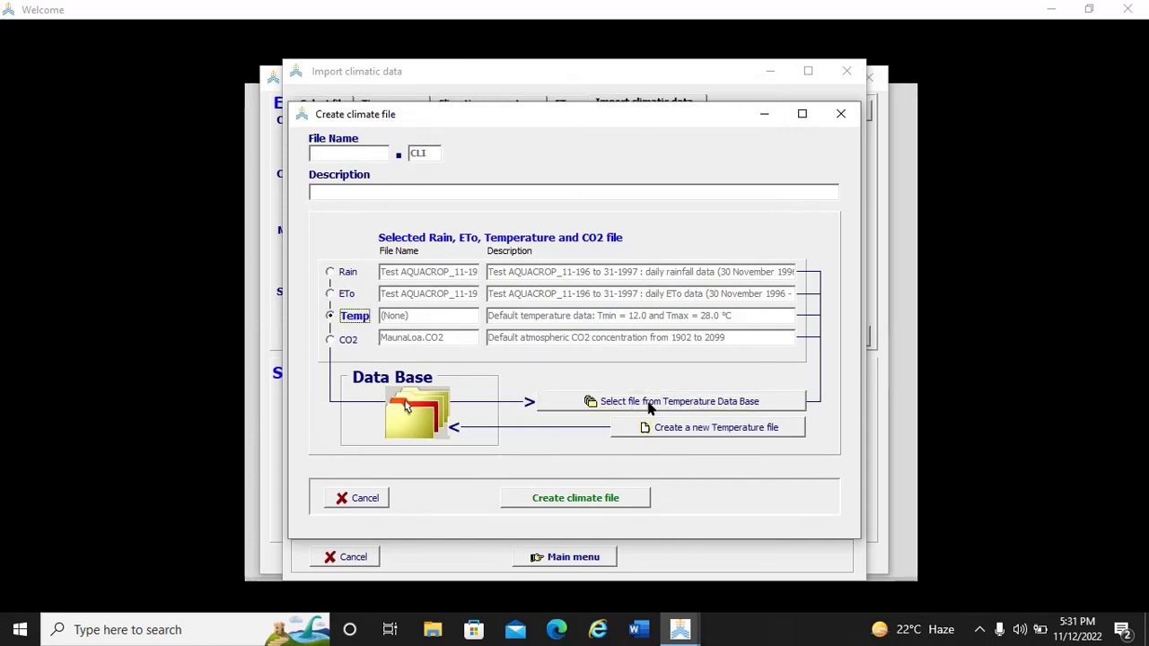
pyautogui.click(648, 403)
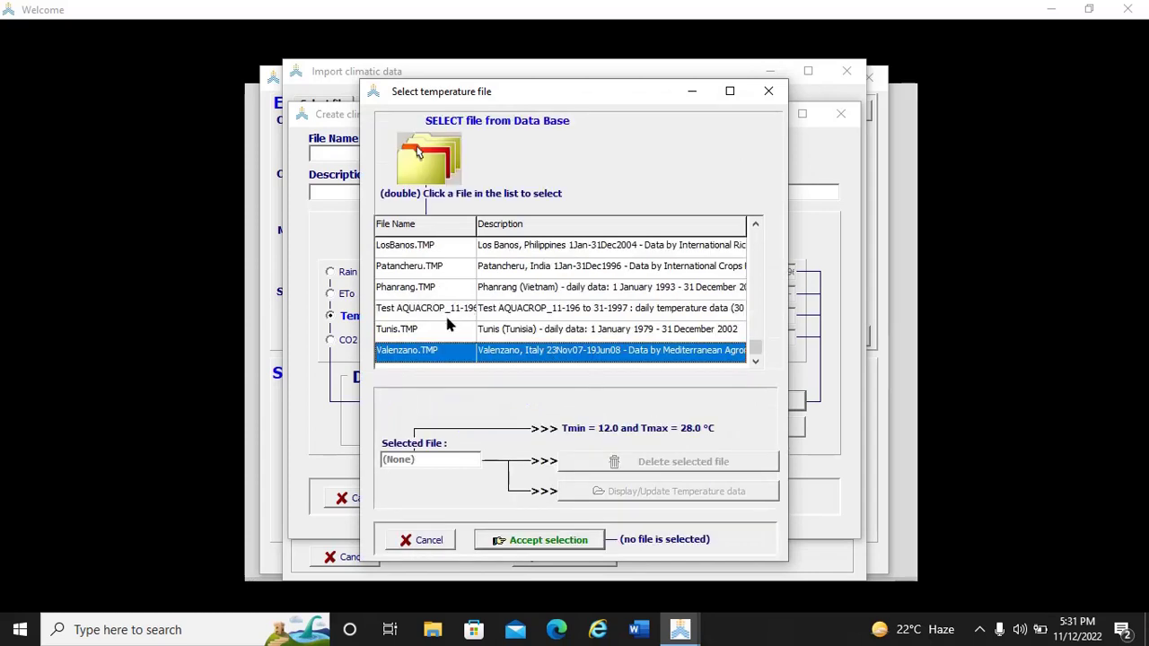
pyautogui.click(499, 309)
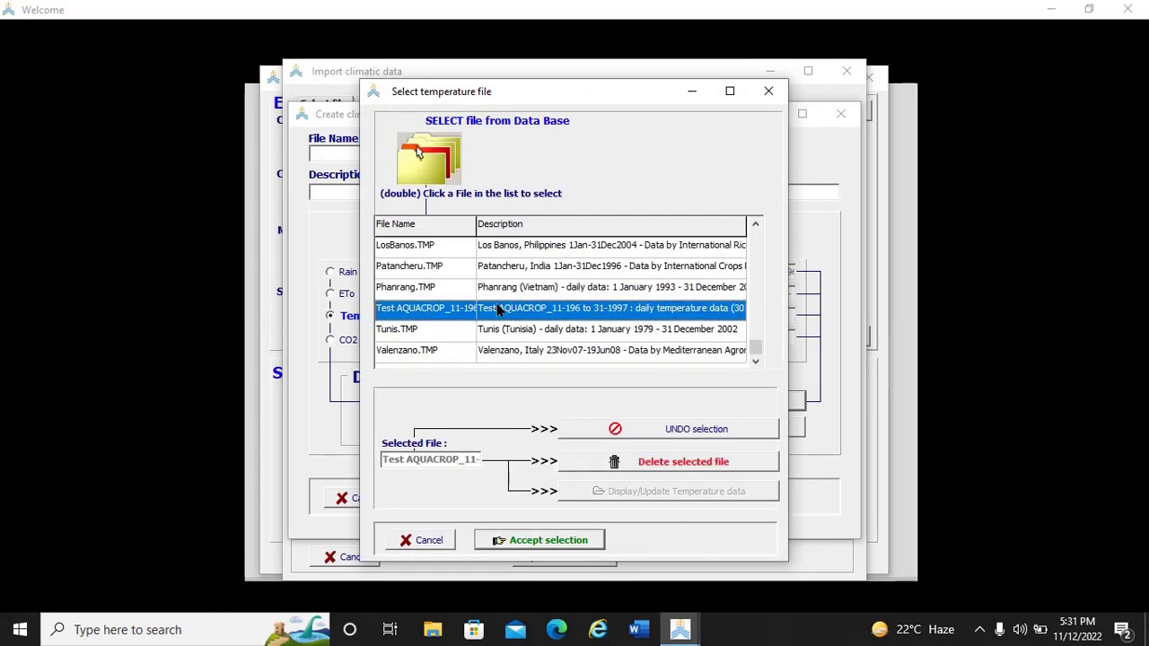
pyautogui.click(532, 542)
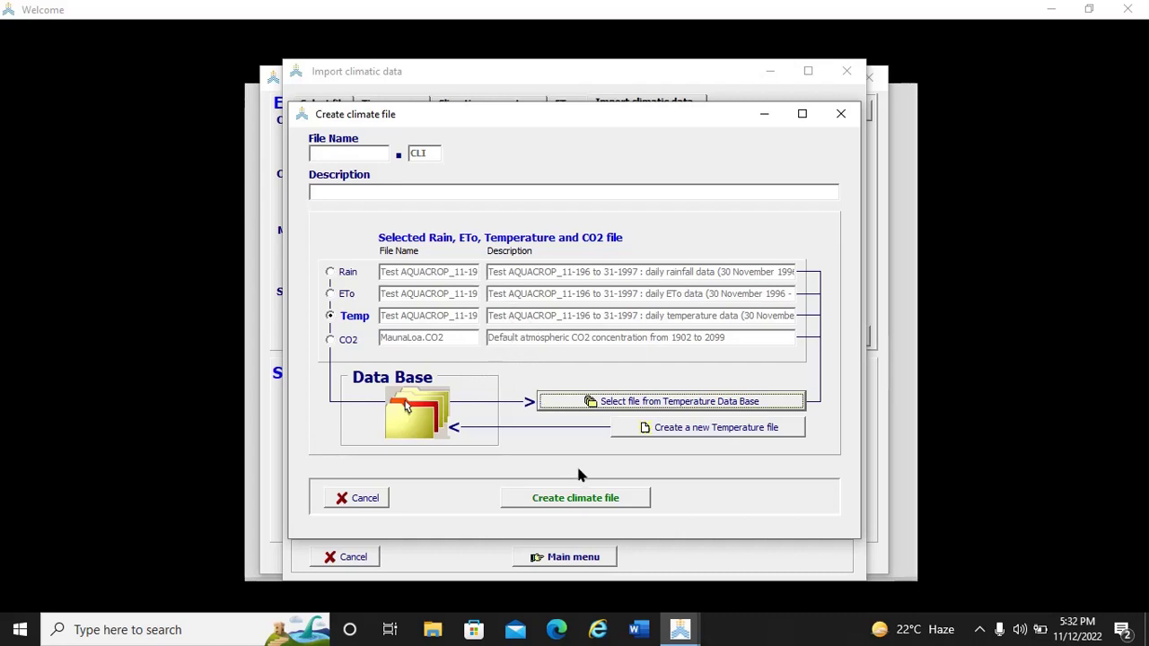
# Step: Name the climate file SidiBennour_Test_KEBE_Nov30-1996 to 31 May 1997
pyautogui.click(575, 498)
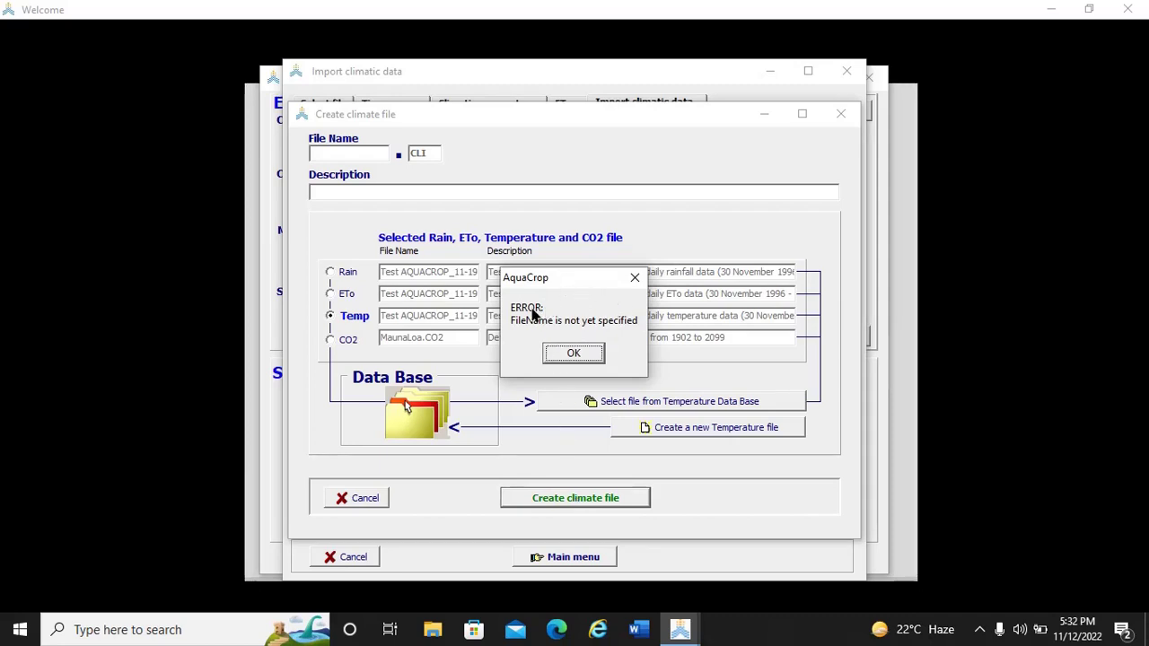
pyautogui.click(583, 354)
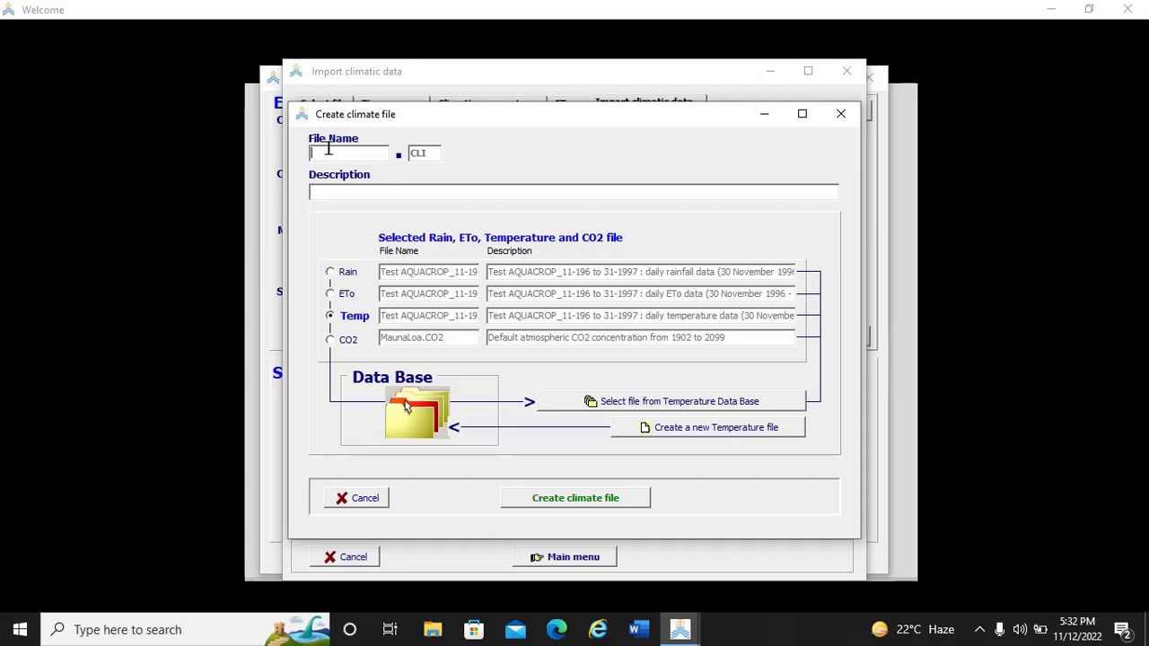
pyautogui.write('Si')
pyautogui.write('d')
pyautogui.write('Benn')
pyautogui.write('our')
pyautogui.write('_')
pyautogui.write('Test')
pyautogui.write('_')
pyautogui.write('M')
pyautogui.write('EBE')
pyautogui.write('_')
pyautogui.write('1')
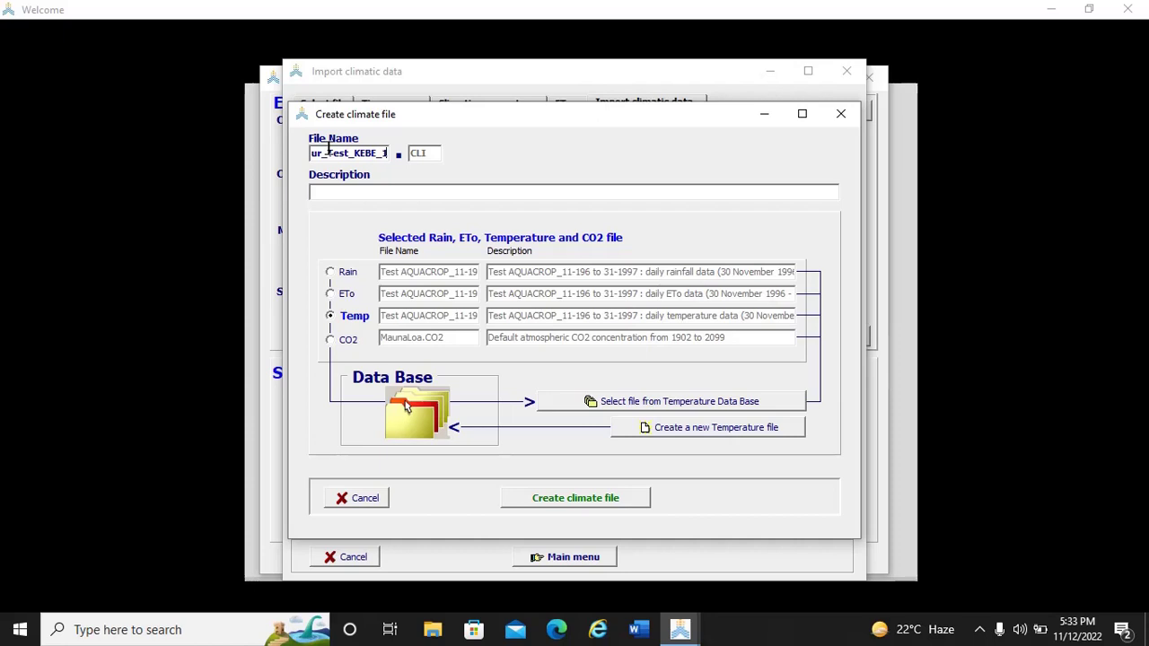
pyautogui.press('BackSpace')
pyautogui.write('1')
pyautogui.press('BackSpace')
pyautogui.write('NC')
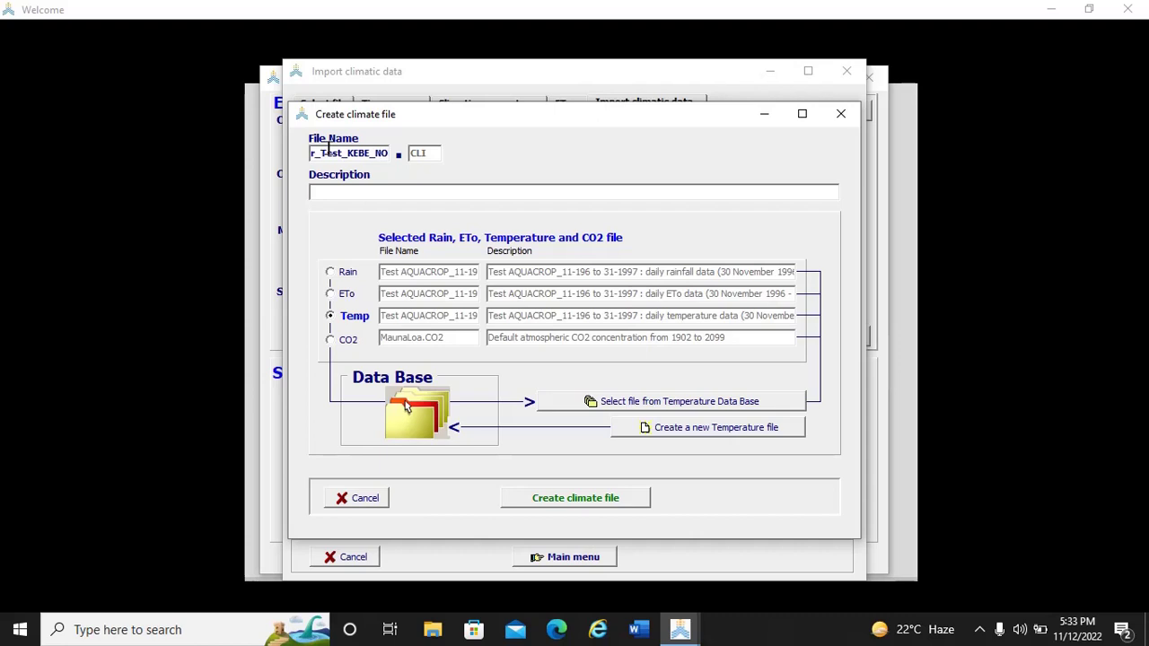
pyautogui.write('V')
pyautogui.press('Left')
pyautogui.press('Left')
pyautogui.press('Right')
pyautogui.press('Right')
pyautogui.write('30-1996')
pyautogui.write('to')
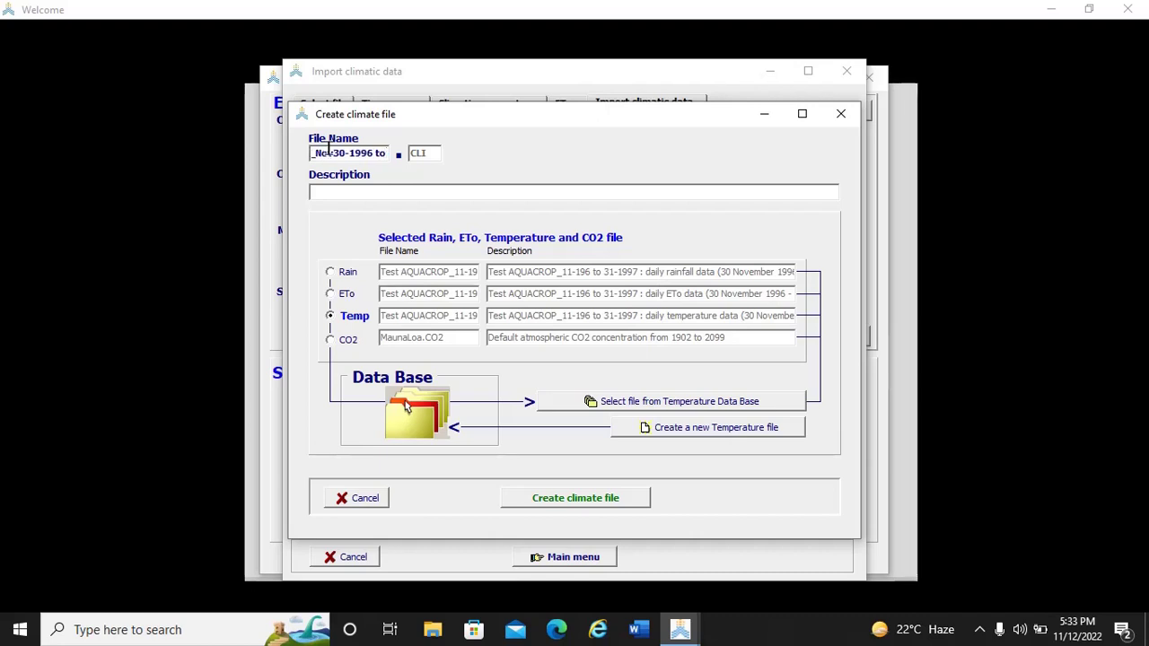
pyautogui.write(' 31')
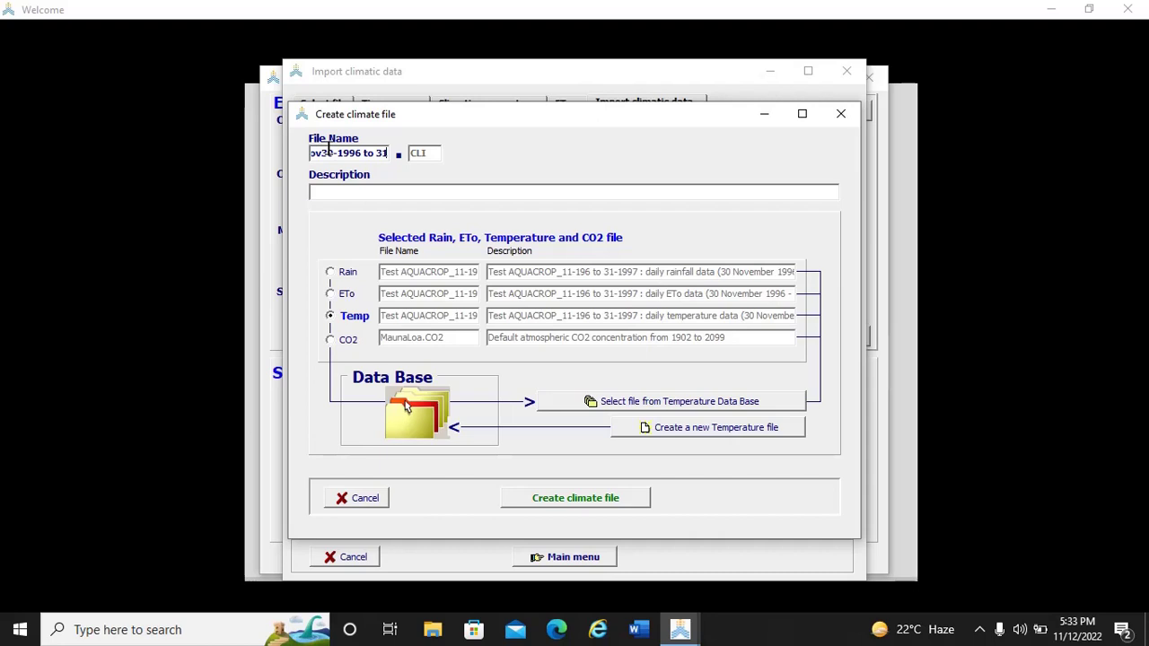
pyautogui.write(' May 1997')
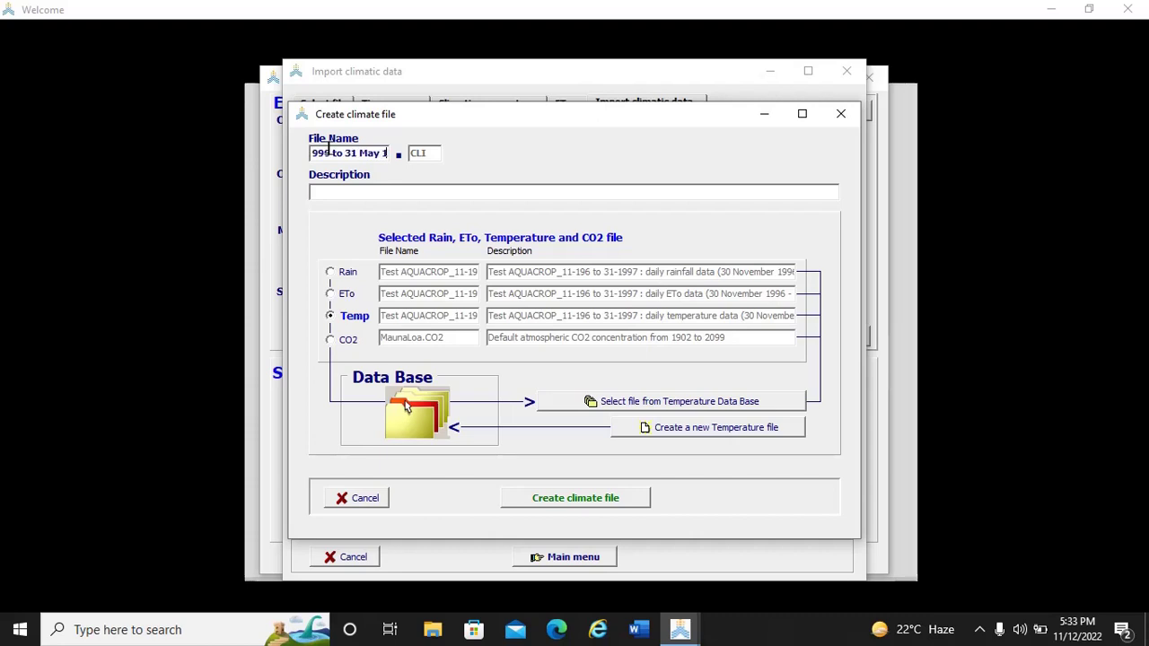
# Step: Describe the climate file as "Daily Sidibennour Climate data from 1996 to 1997" and create it
pyautogui.click(318, 192)
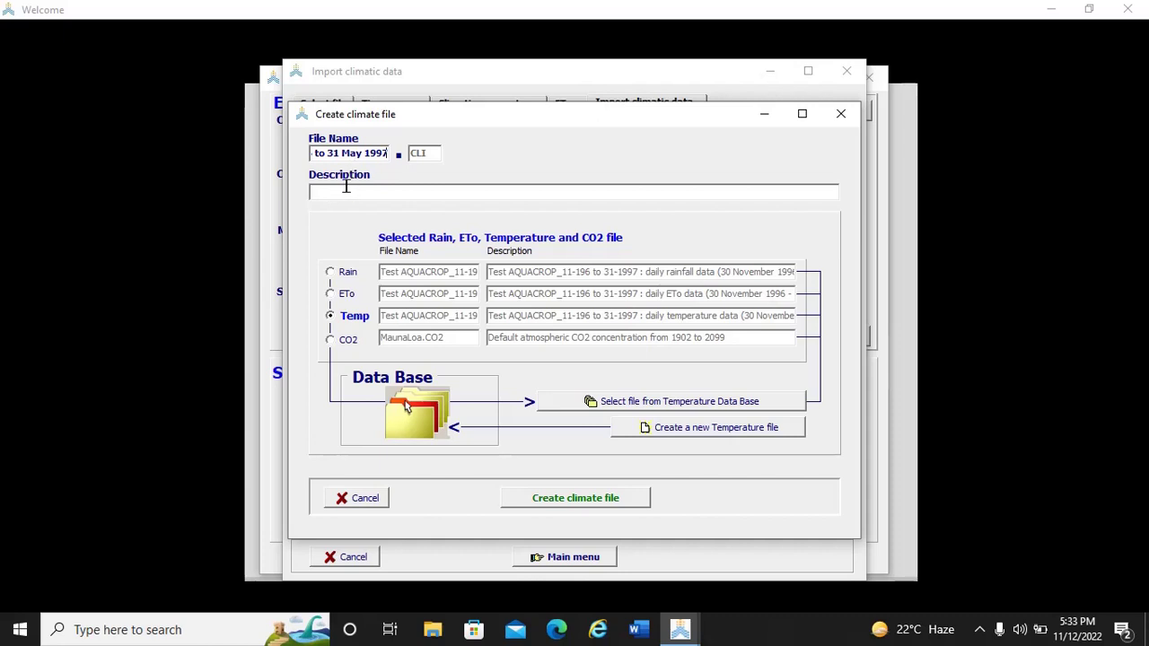
pyautogui.write('Daily Seibennour Clim')
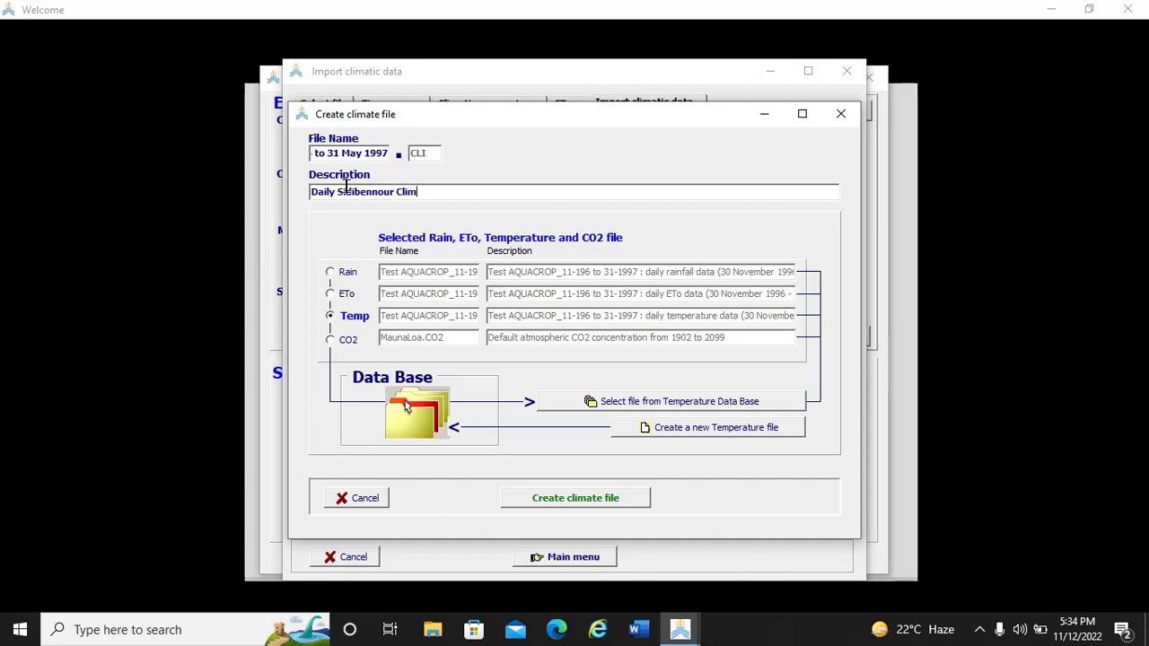
pyautogui.press('BackSpace')
pyautogui.press('BackSpace')
pyautogui.write('amil')
pyautogui.press('BackSpace')
pyautogui.write('te')
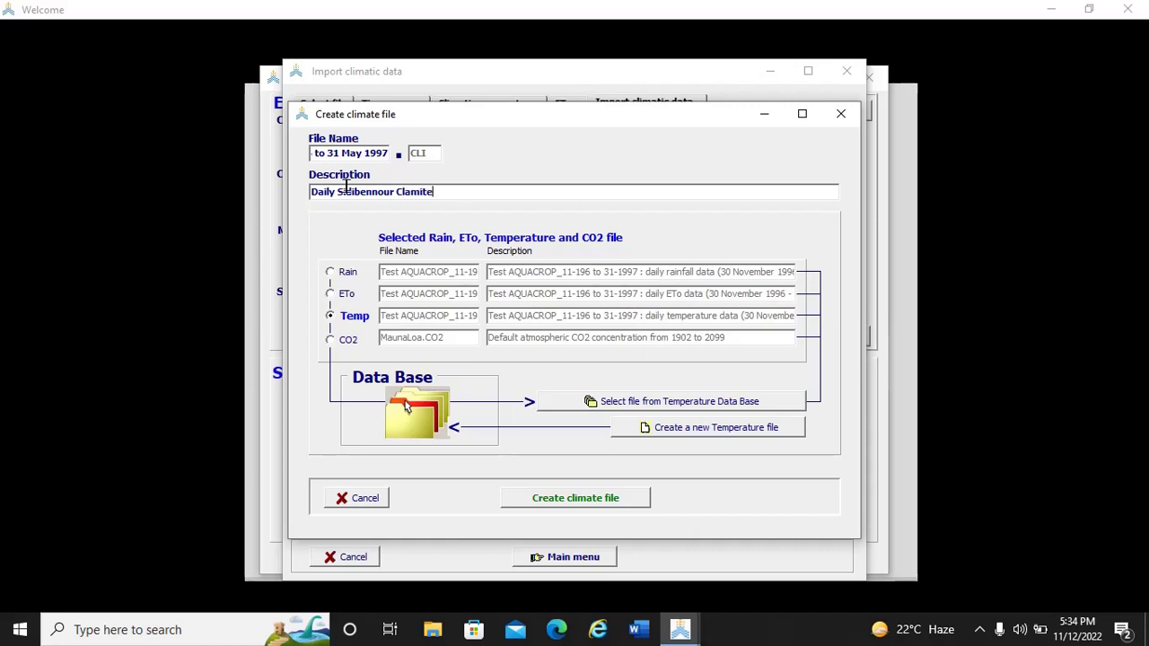
pyautogui.press('BackSpace')
pyautogui.press('BackSpace')
pyautogui.press('BackSpace')
pyautogui.press('BackSpace')
pyautogui.press('BackSpace')
pyautogui.write('imate ')
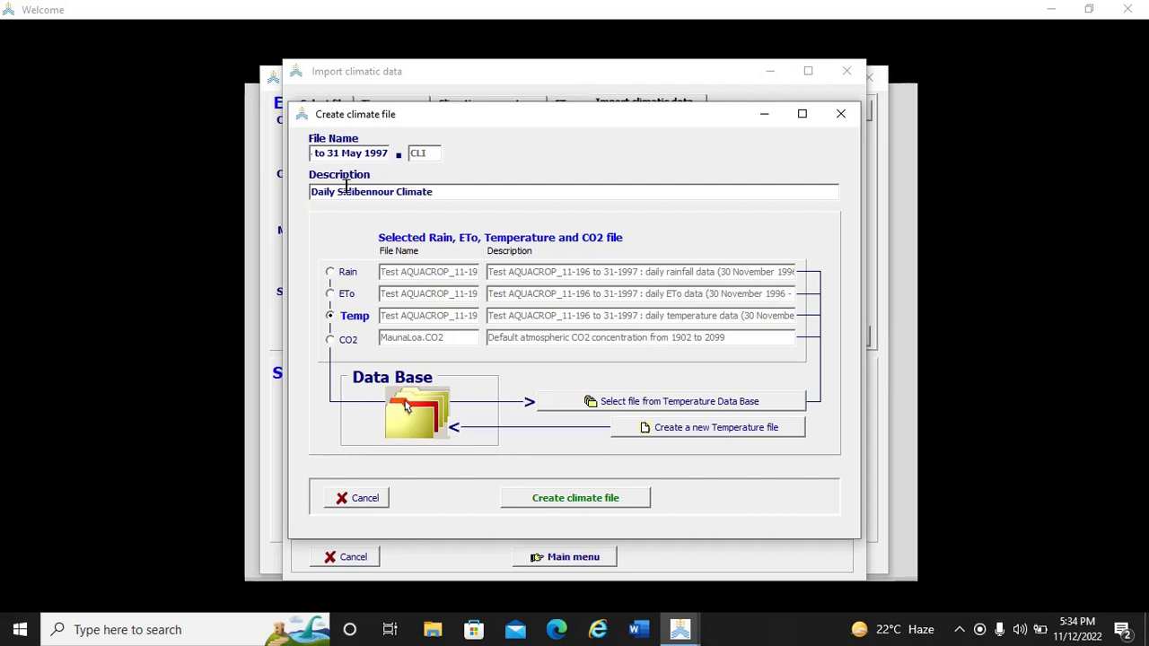
pyautogui.write('data')
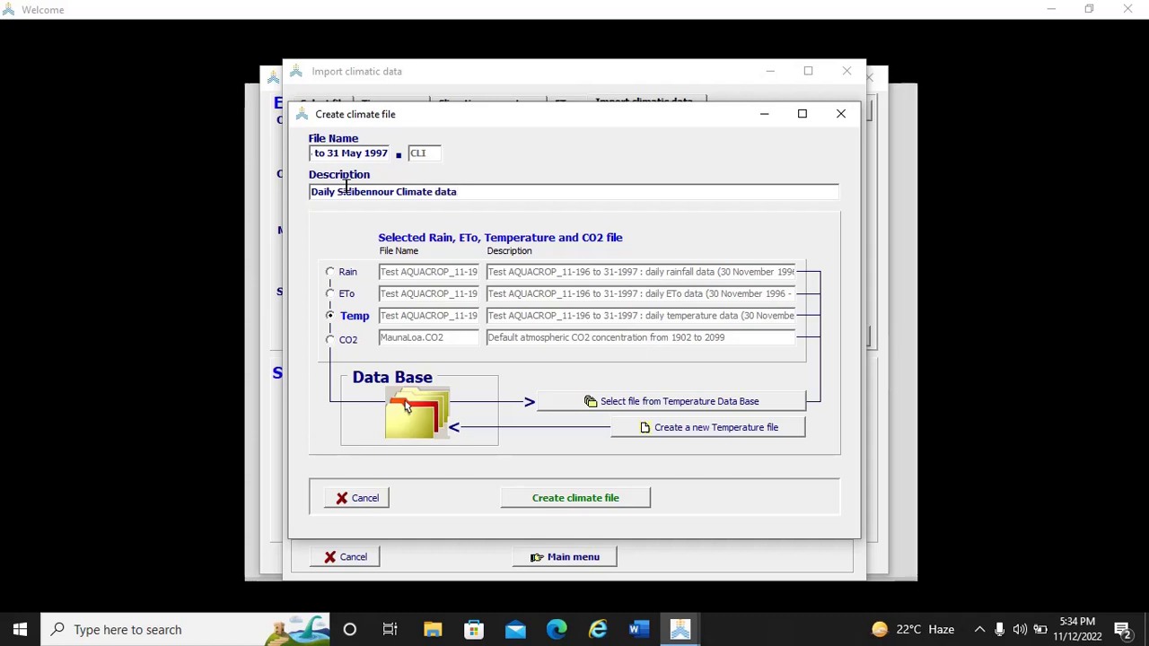
pyautogui.write(' from 1996to')
pyautogui.press('BackSpace')
pyautogui.press('BackSpace')
pyautogui.write('to 1997')
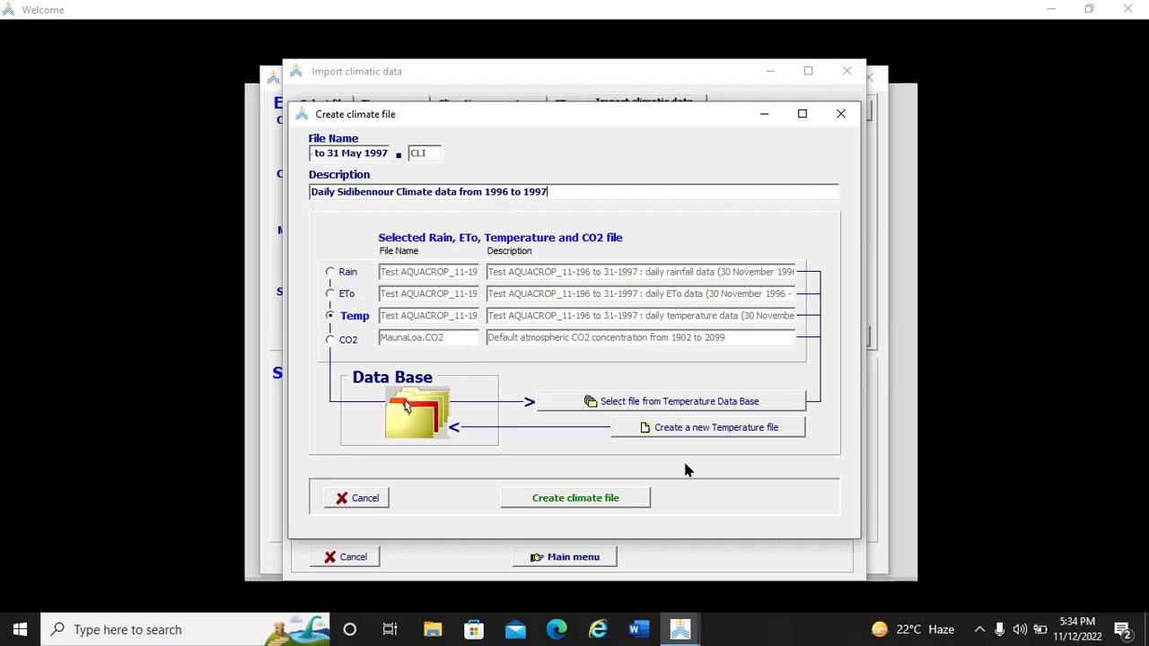
pyautogui.click(579, 499)
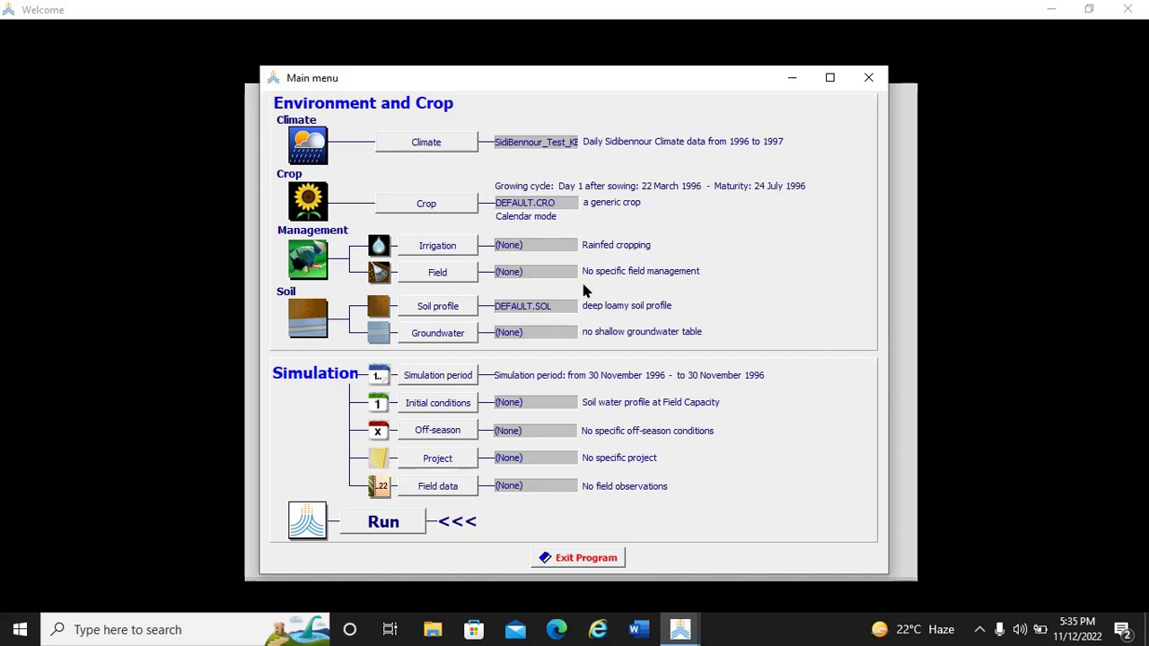
# Step: Display the new climate file's characteristics and review its description and its rainfall, air temperature and CO2 plots
pyautogui.click(443, 142)
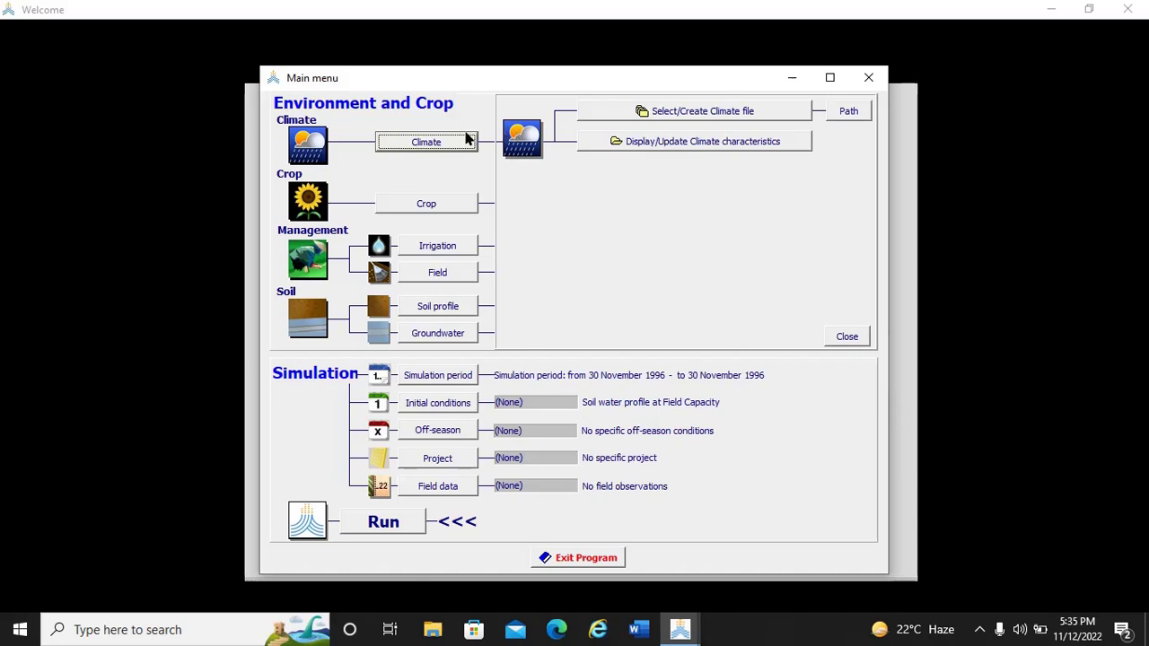
pyautogui.click(669, 146)
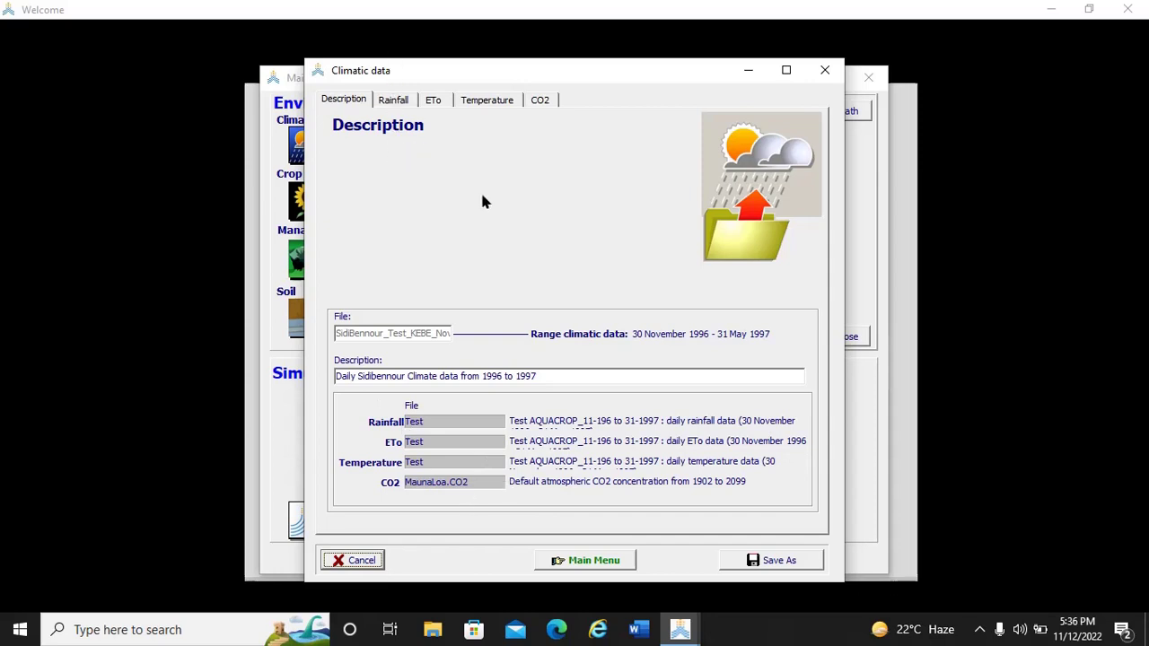
pyautogui.click(399, 101)
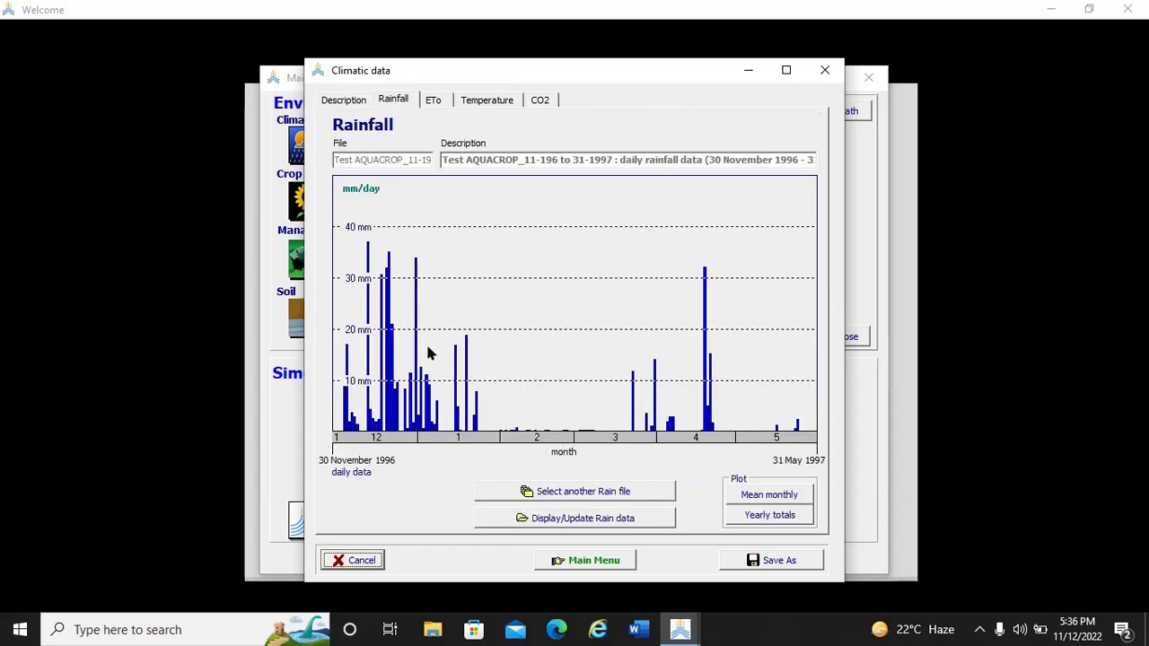
pyautogui.click(482, 101)
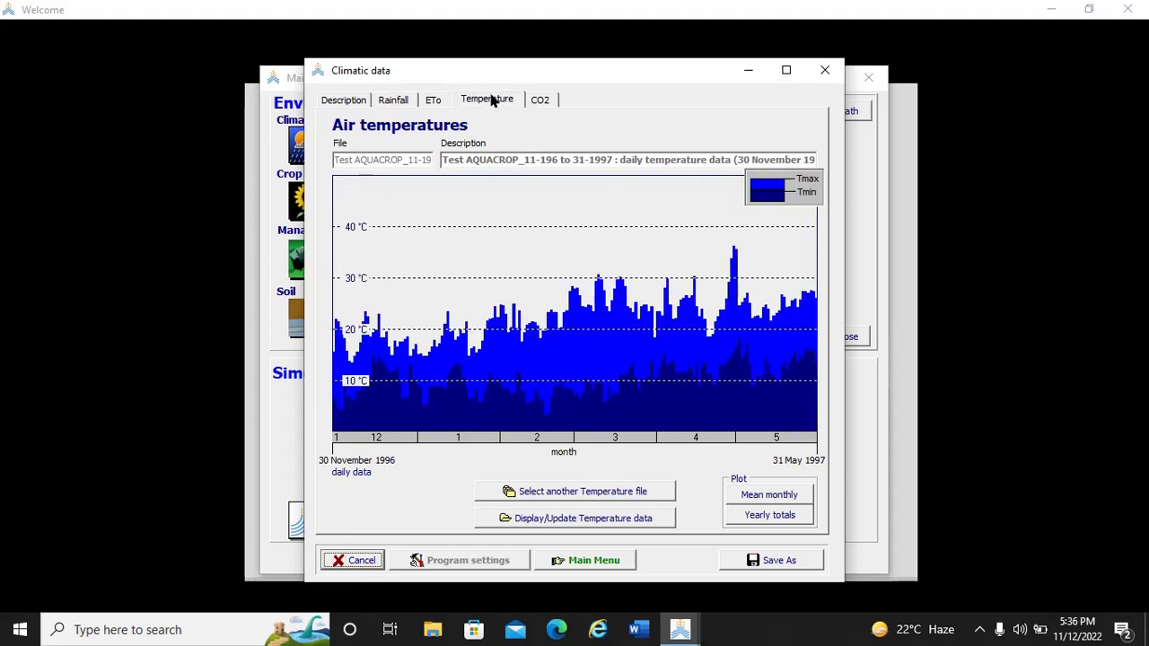
pyautogui.click(542, 99)
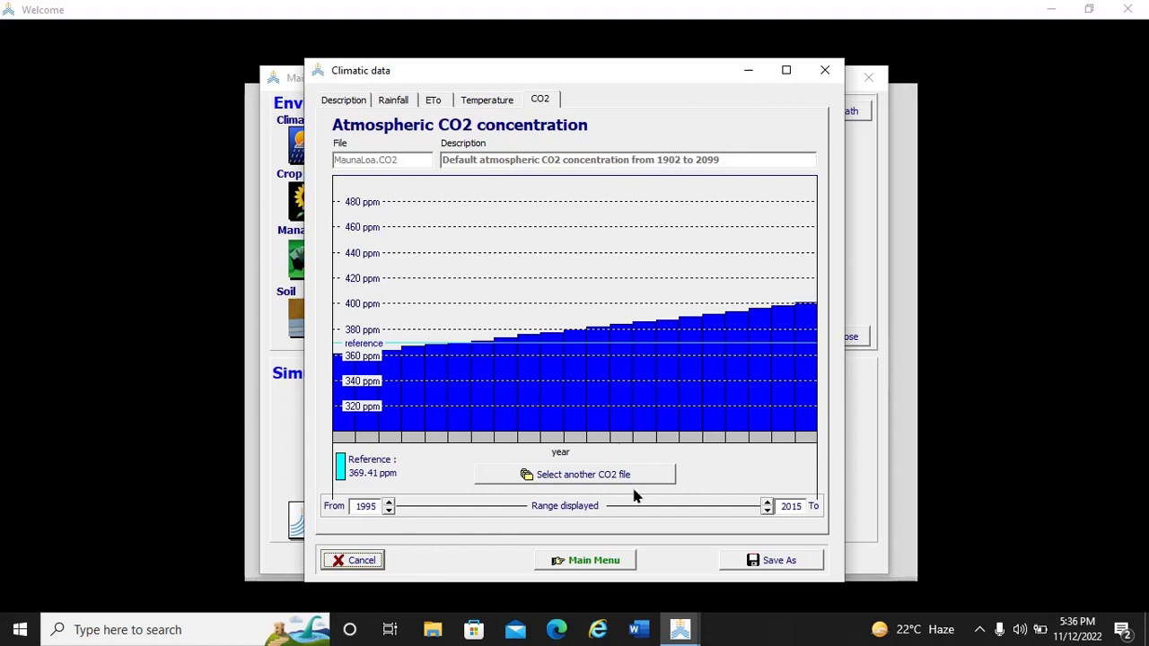
# Step: Save the displayed climatic data as a new climate file named KEBECLIfile
pyautogui.click(777, 562)
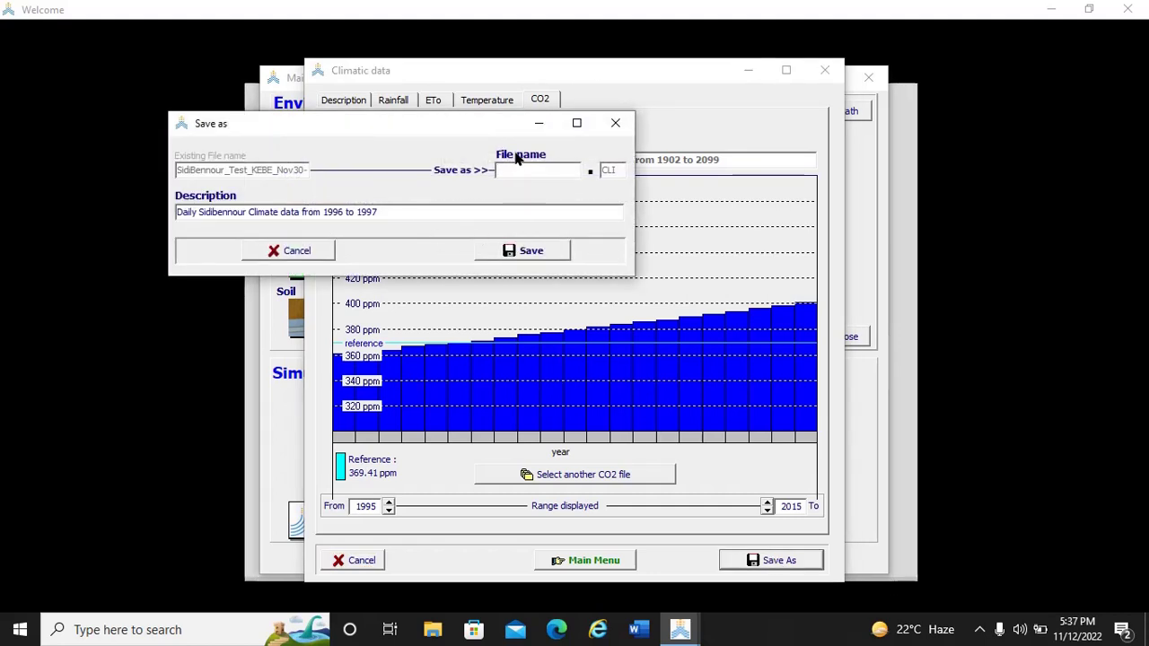
pyautogui.write('B')
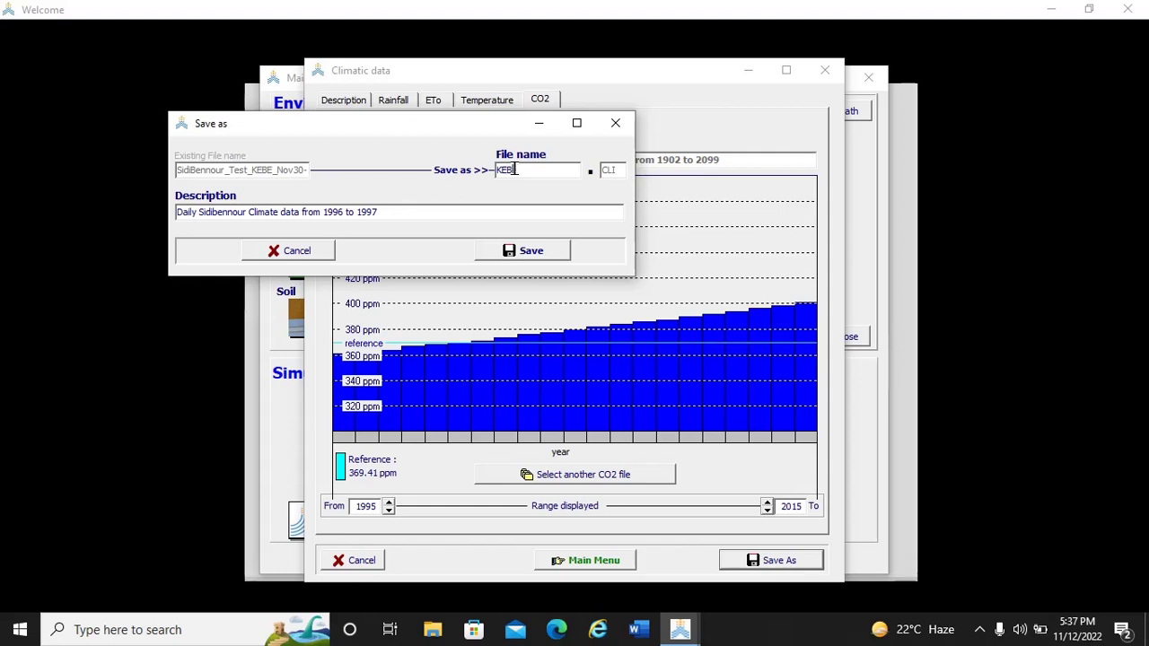
pyautogui.write('E')
pyautogui.write('_CLI')
pyautogui.write('_fi')
pyautogui.click(526, 251)
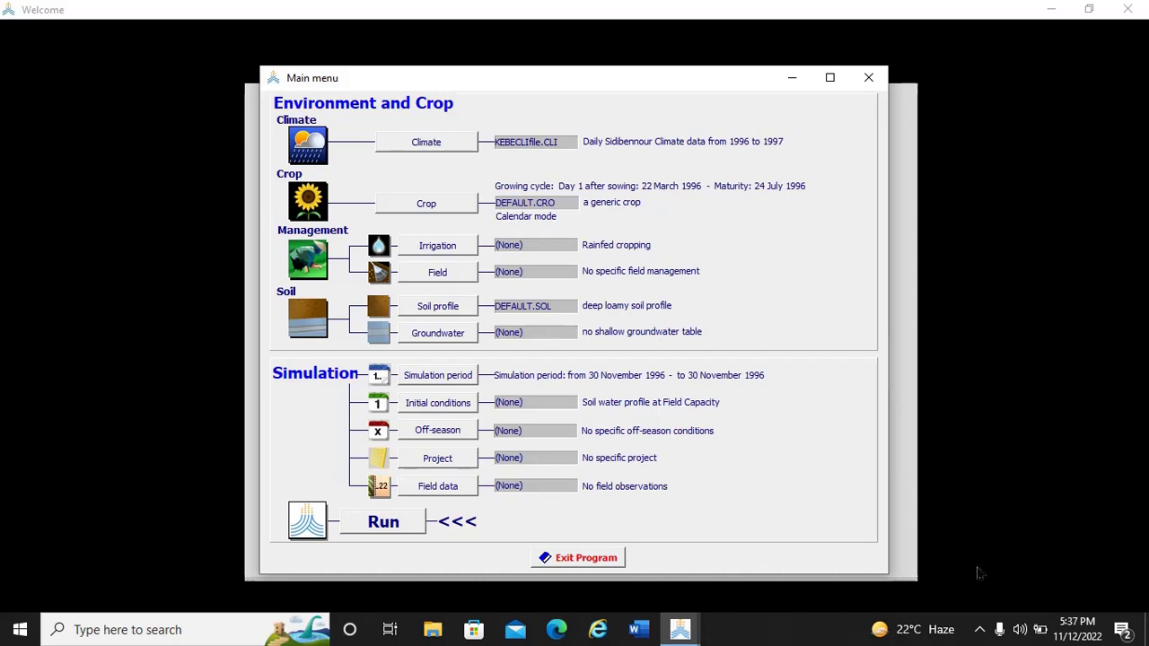
pyautogui.click(980, 630)
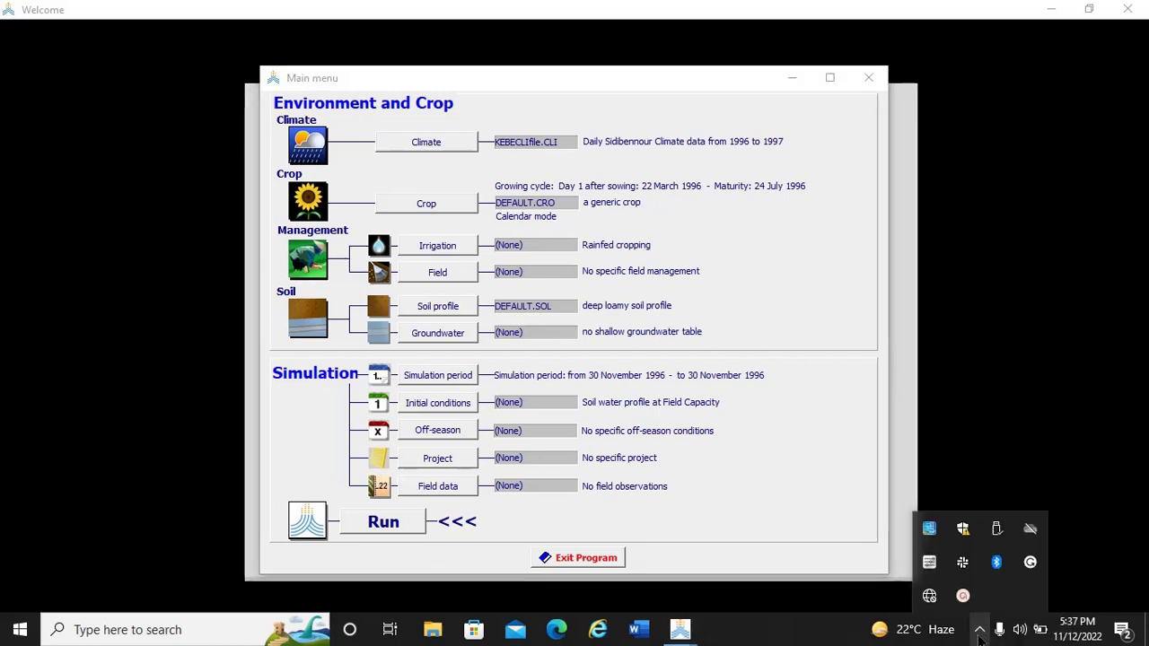
pyautogui.click(965, 599)
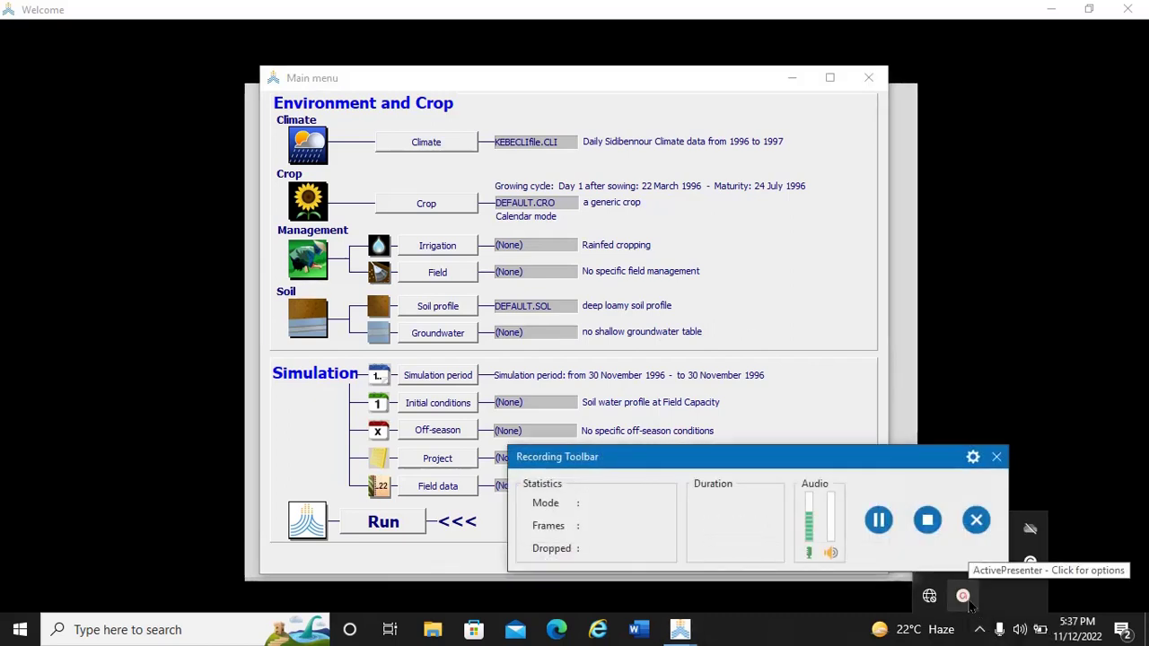